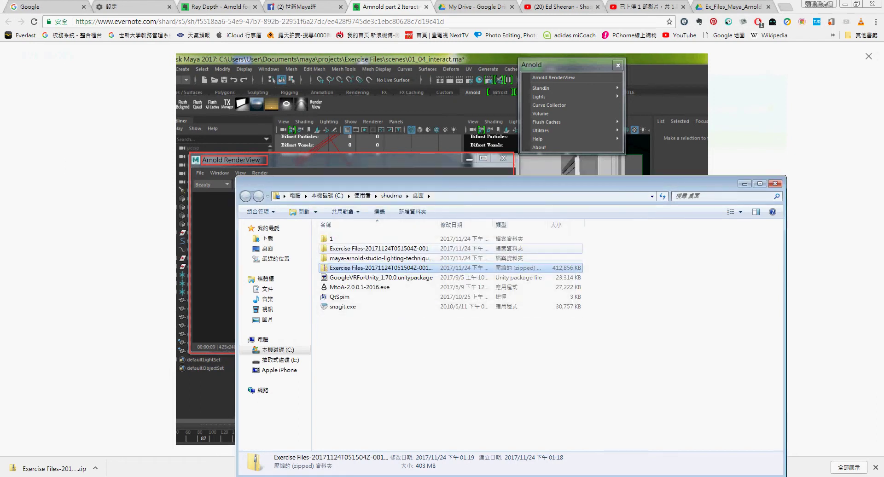
# Cut the Exercise Files folder from inside the extracted Exercise Files-20171124T051504Z-001 folder on the desktop.
pyautogui.doubleClick(379, 249)
pyautogui.doubleClick(378, 238)
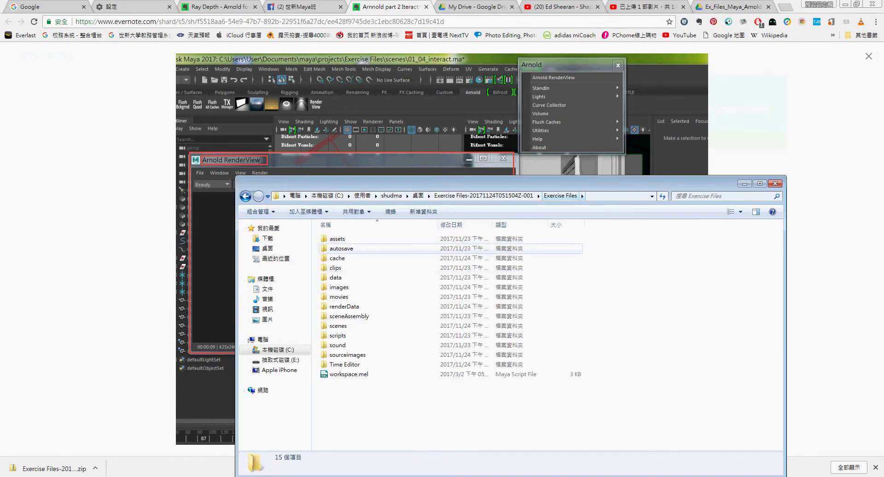
pyautogui.click(483, 196)
pyautogui.rightClick(340, 238)
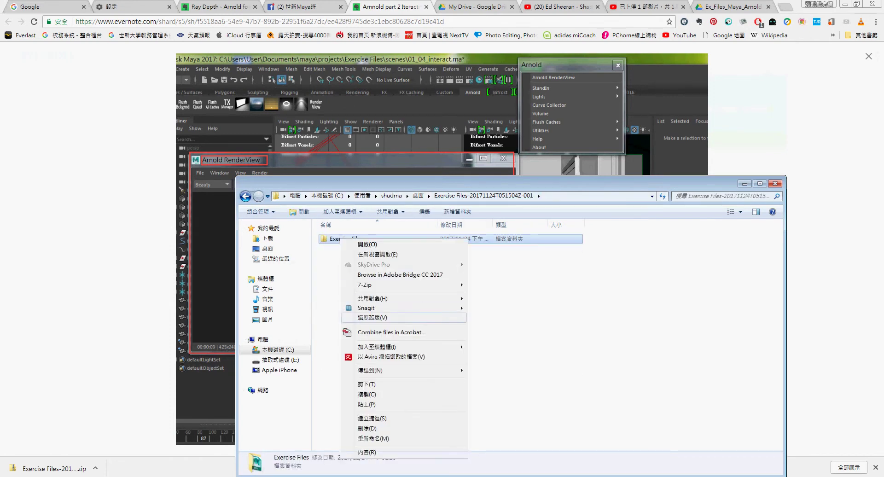
pyautogui.click(367, 384)
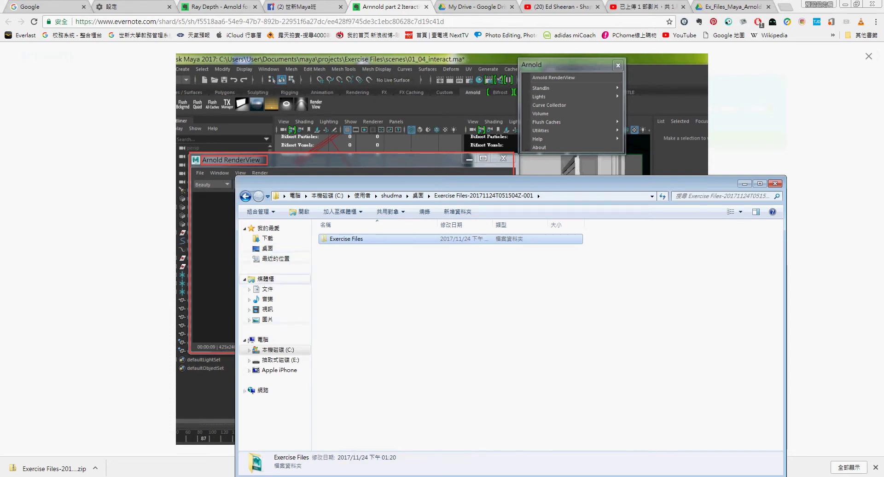
# Paste the cut Exercise Files folder into the maya\projects folder in Documents.
pyautogui.click(267, 289)
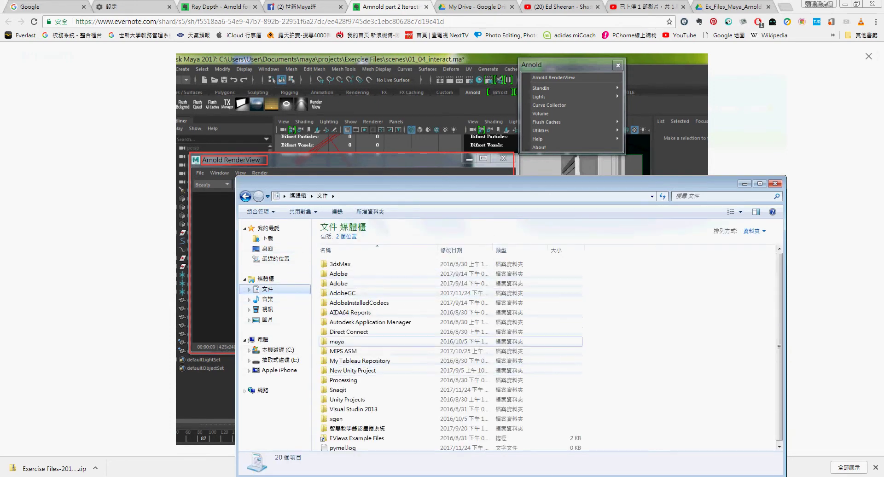
pyautogui.doubleClick(336, 341)
pyautogui.doubleClick(340, 273)
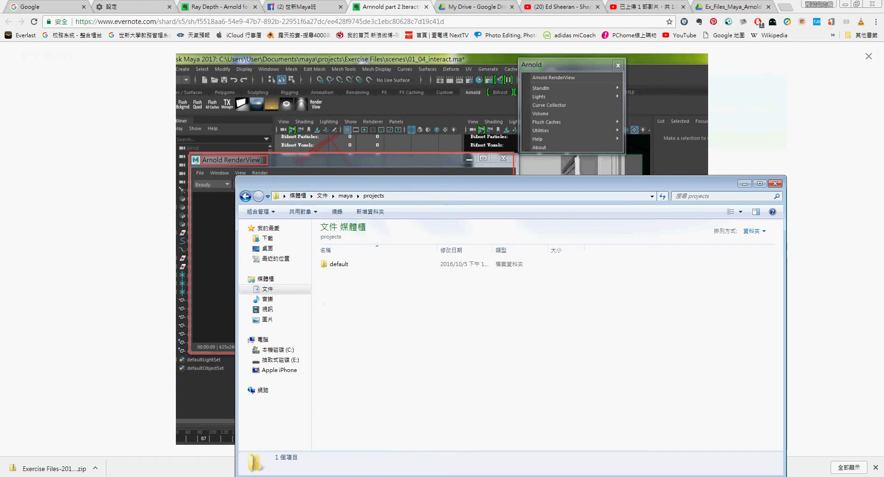
pyautogui.rightClick(381, 316)
pyautogui.click(405, 378)
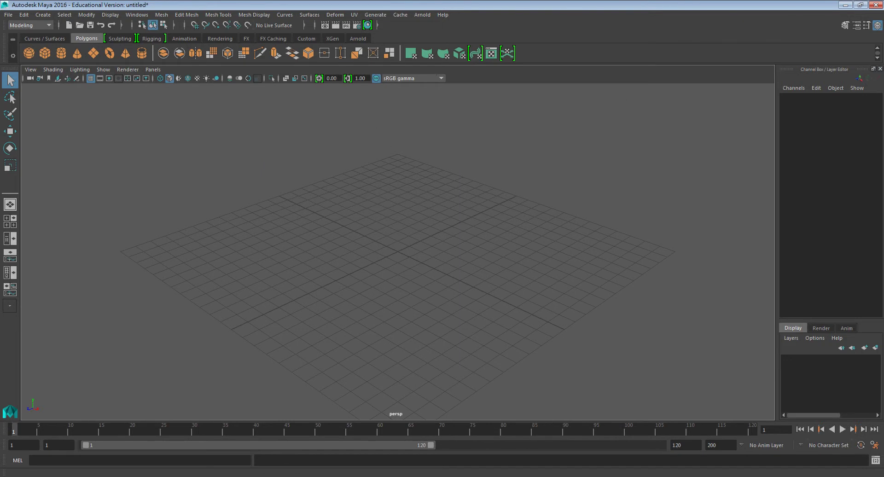
# Switch to Maya and set the current project to the Exercise Files folder.
pyautogui.click(8, 15)
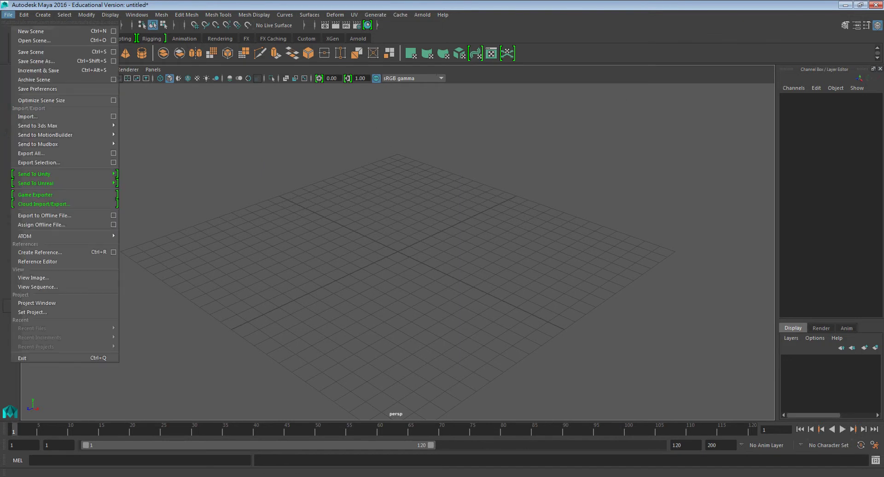
pyautogui.click(60, 22)
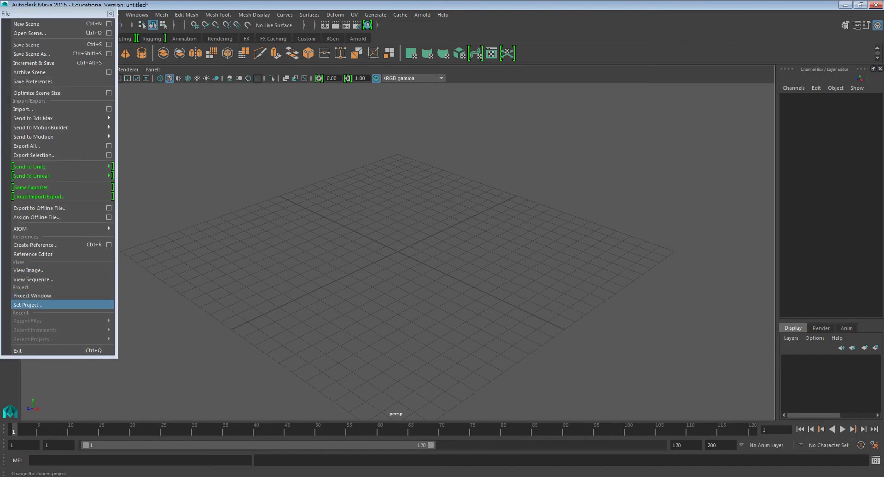
pyautogui.click(28, 305)
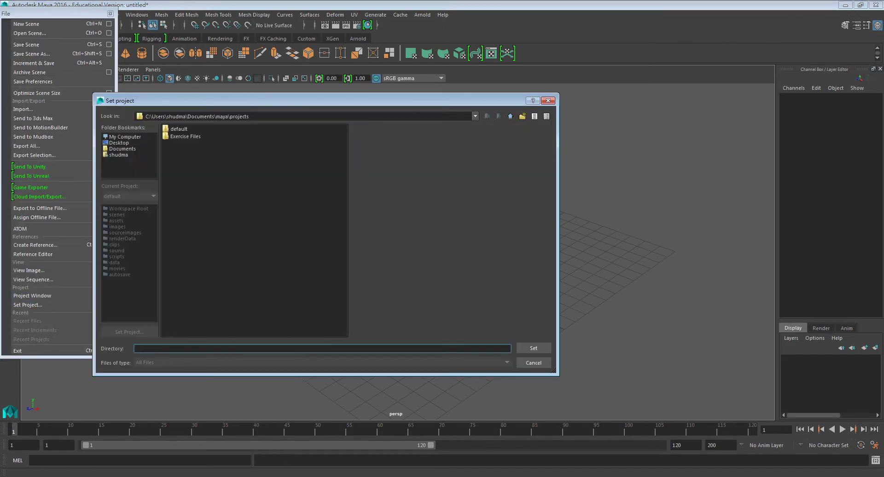
pyautogui.doubleClick(185, 136)
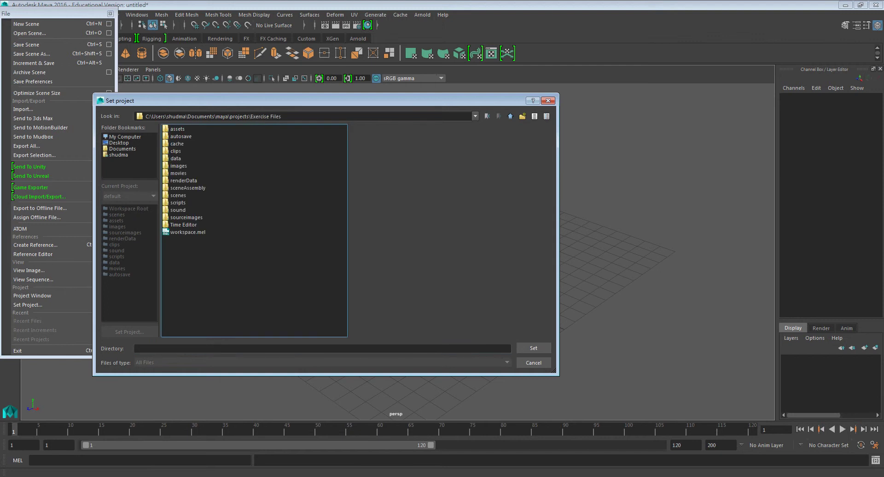
pyautogui.click(534, 348)
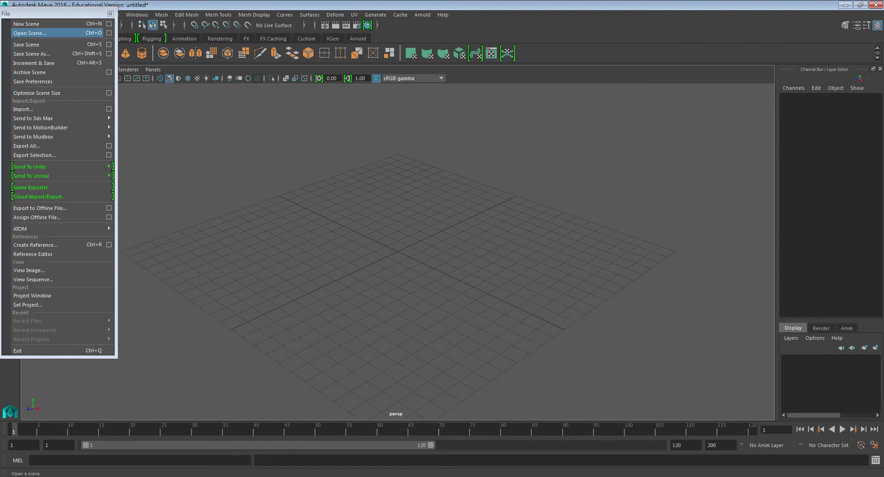
# Open the scene 01_04_interact.ma without saving the untitled scene, and close the detached File menu.
pyautogui.click(29, 33)
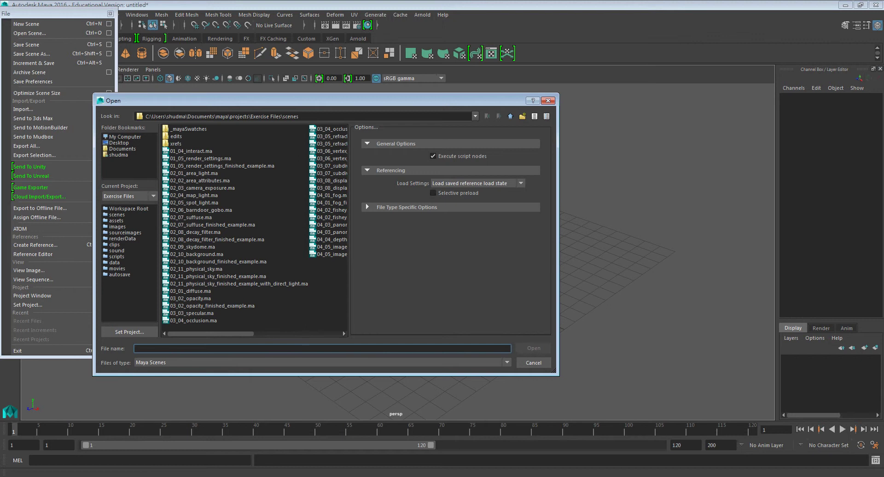
pyautogui.click(191, 151)
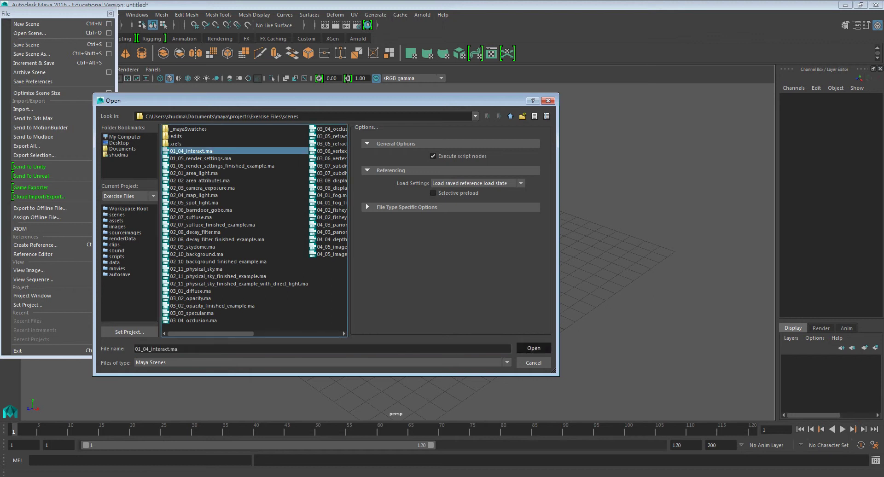
pyautogui.press('Return')
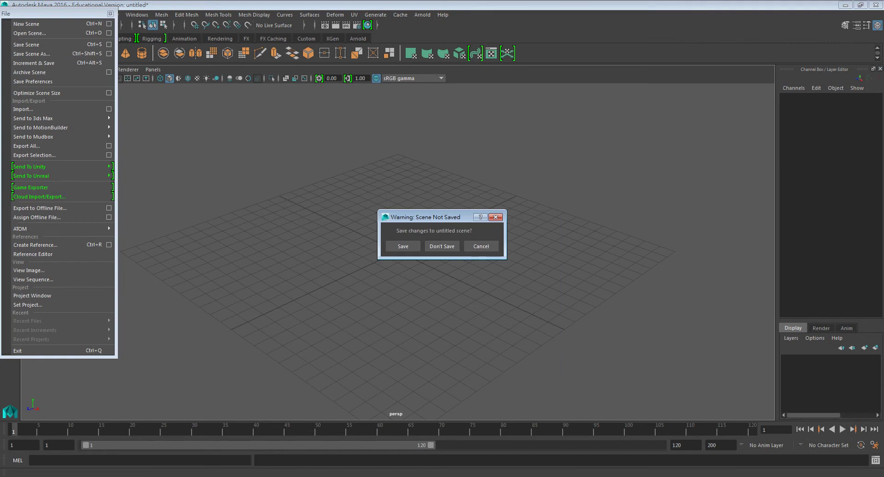
pyautogui.click(442, 246)
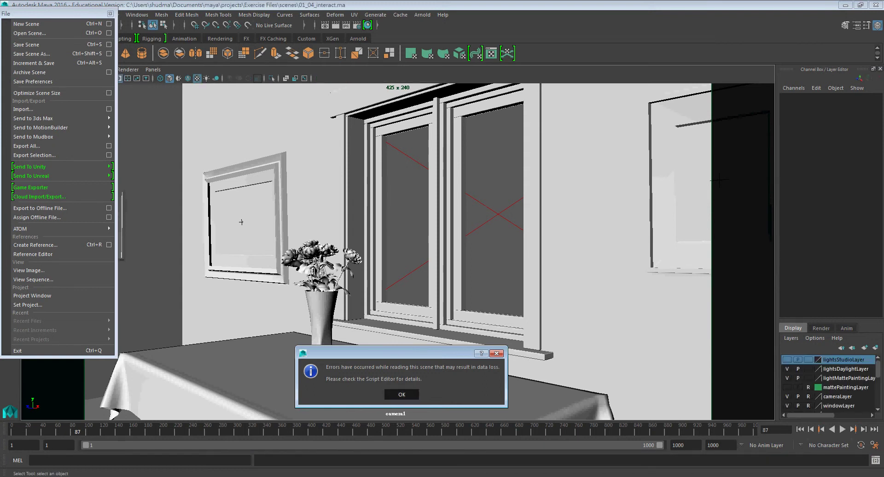
pyautogui.press('Return')
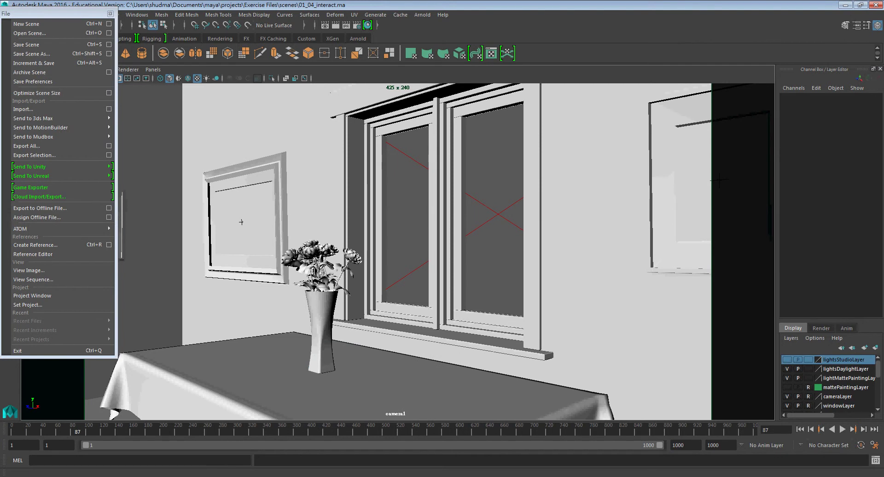
pyautogui.click(110, 13)
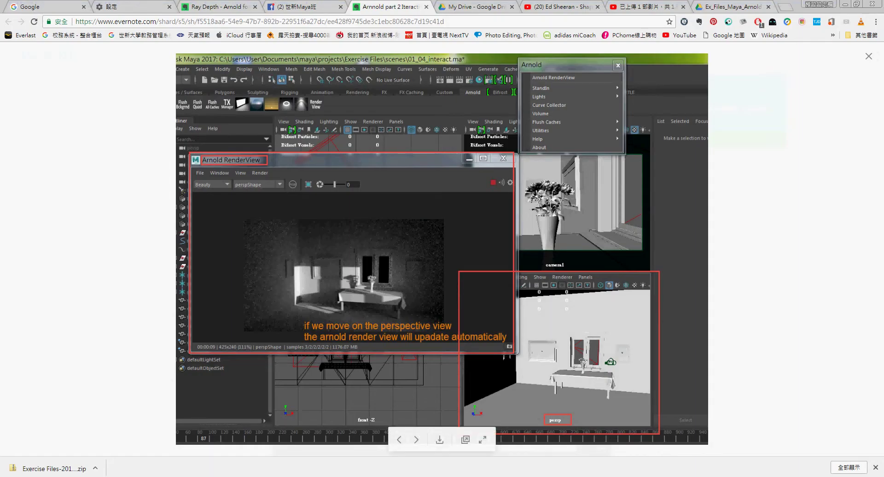
# Switch to the Evernote note in the browser and review its screenshots on Arnold render settings, scene lighting and the Arnold RenderView.
pyautogui.press('Left')
pyautogui.press('Left')
pyautogui.press('Left')
pyautogui.press('Left')
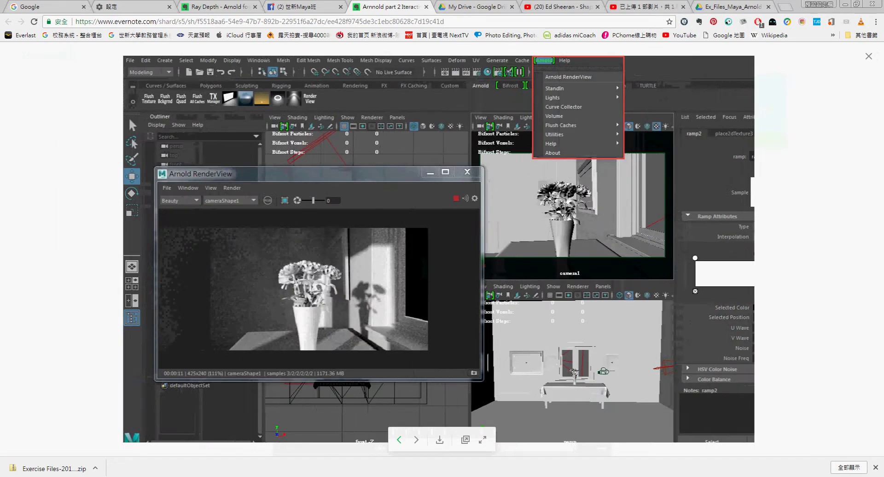
pyautogui.press('Right')
pyautogui.press('Right')
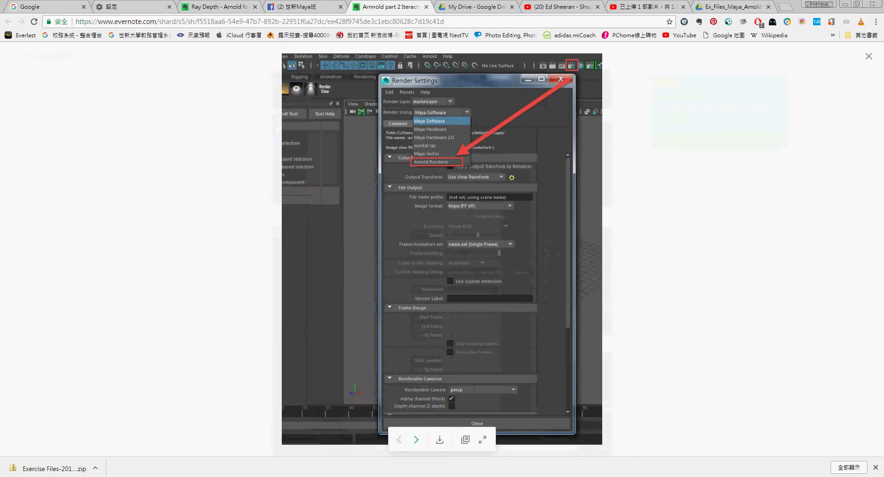
pyautogui.press('Right')
pyautogui.press('Right')
pyautogui.press('Right')
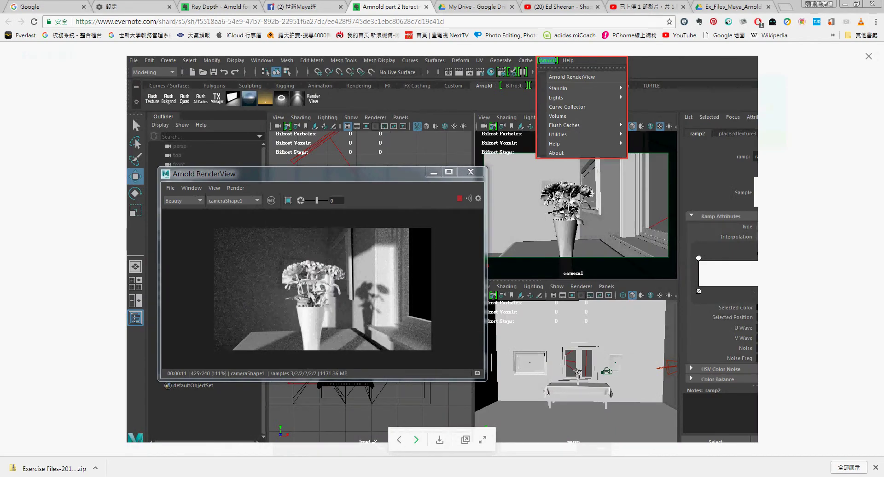
pyautogui.press('Right')
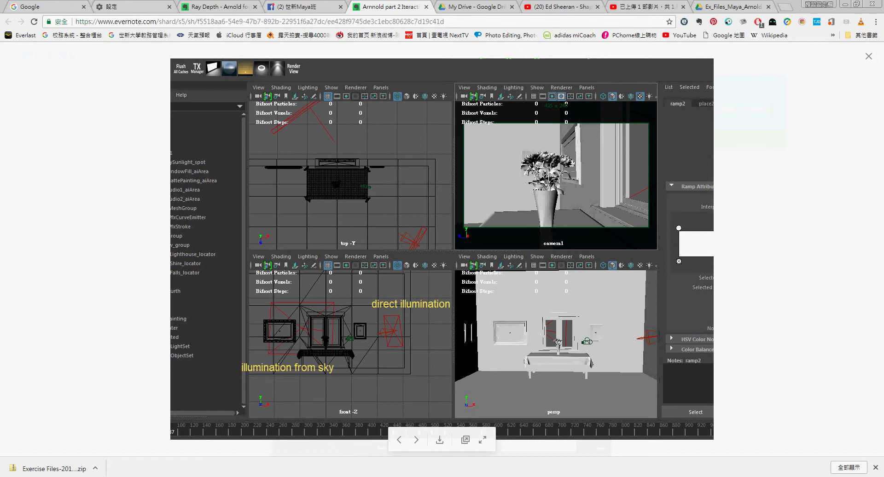
pyautogui.press('Right')
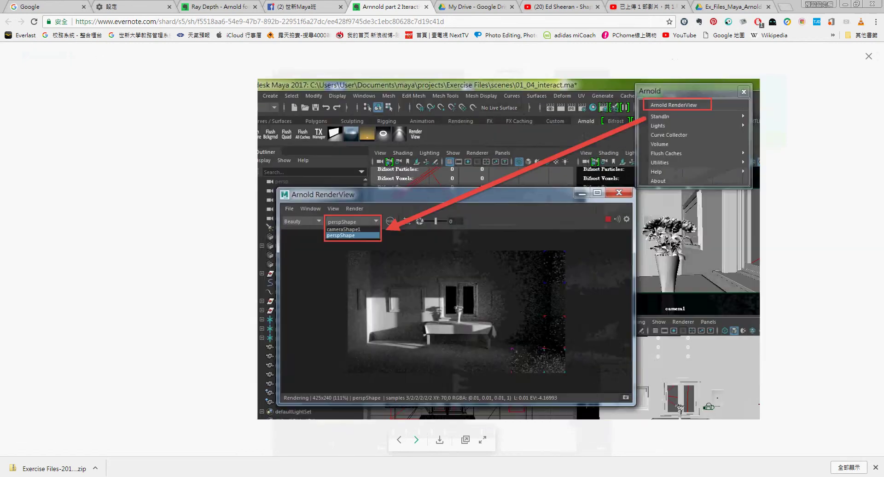
# Return to Maya, show the four-view layout and inspect the window fill and matte painting area lights by selecting them in the top view.
pyautogui.hotkey('alt', 'Tab')
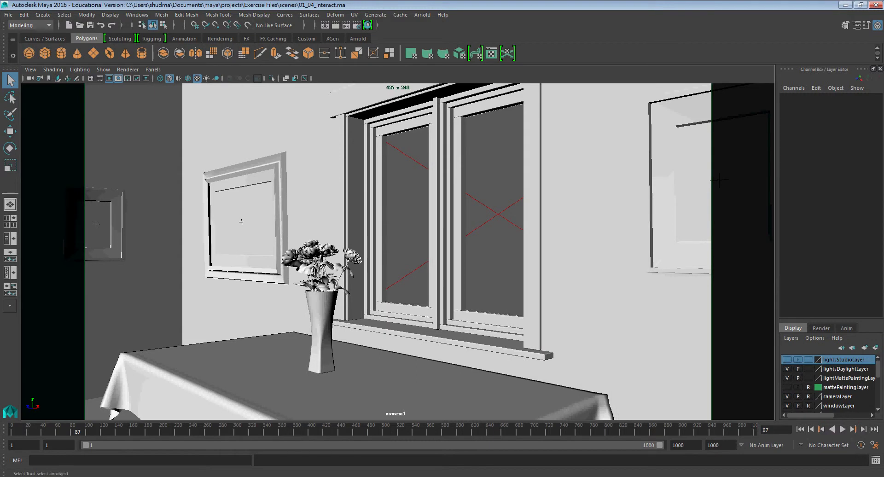
pyautogui.press('space')
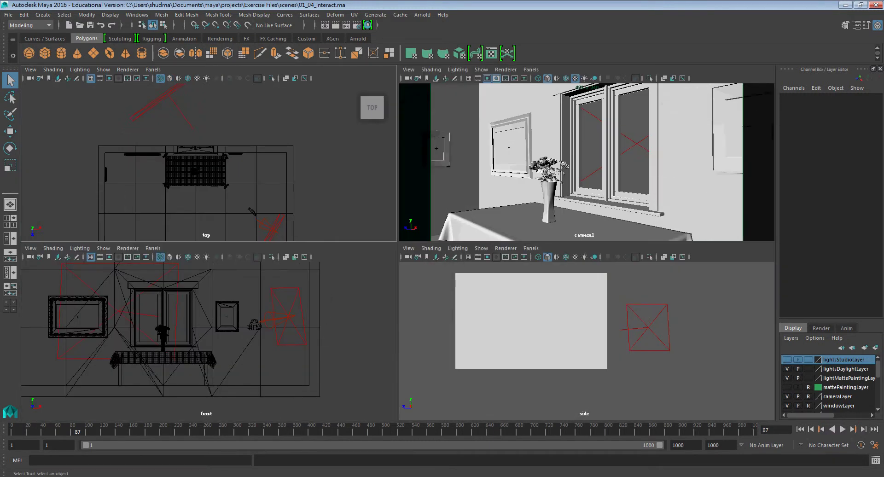
pyautogui.keyDown('alt'); pyautogui.moveTo(249, 198); pyautogui.dragTo(243, 150, button='middle'); pyautogui.keyUp('alt')
pyautogui.click(267, 182)
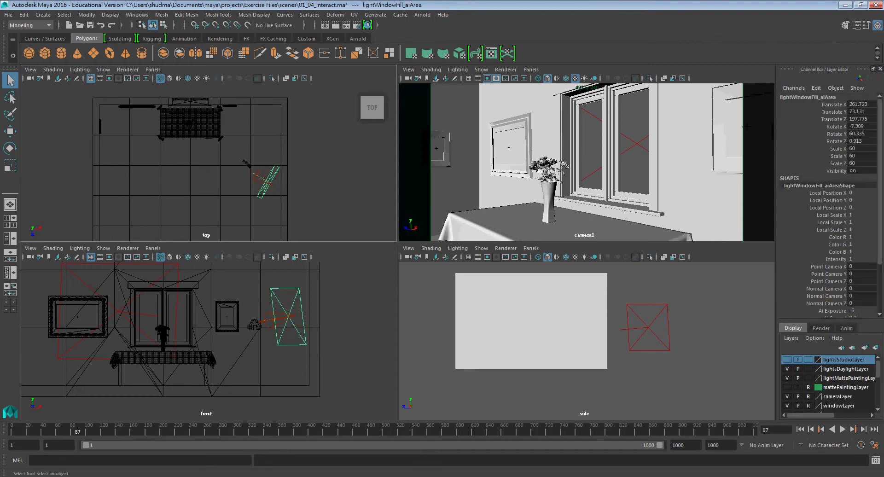
pyautogui.keyDown('alt'); pyautogui.moveTo(207, 161); pyautogui.dragTo(214, 226, button='middle'); pyautogui.keyUp('alt')
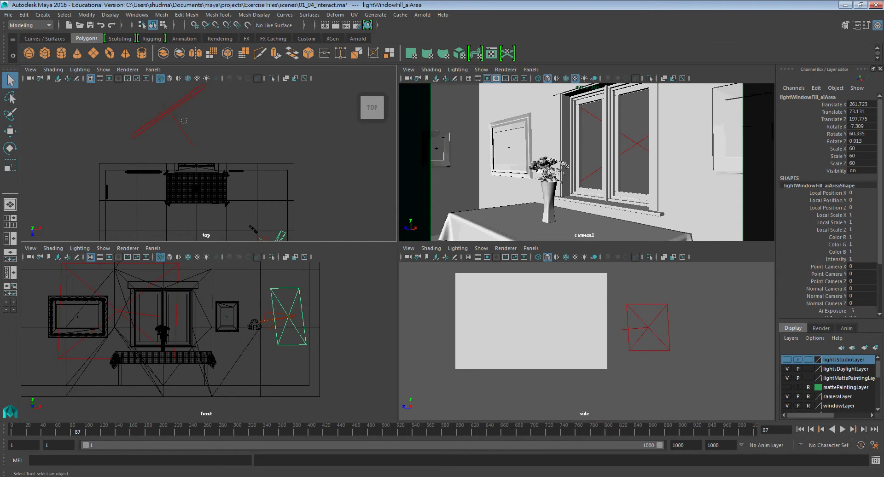
pyautogui.click(170, 112)
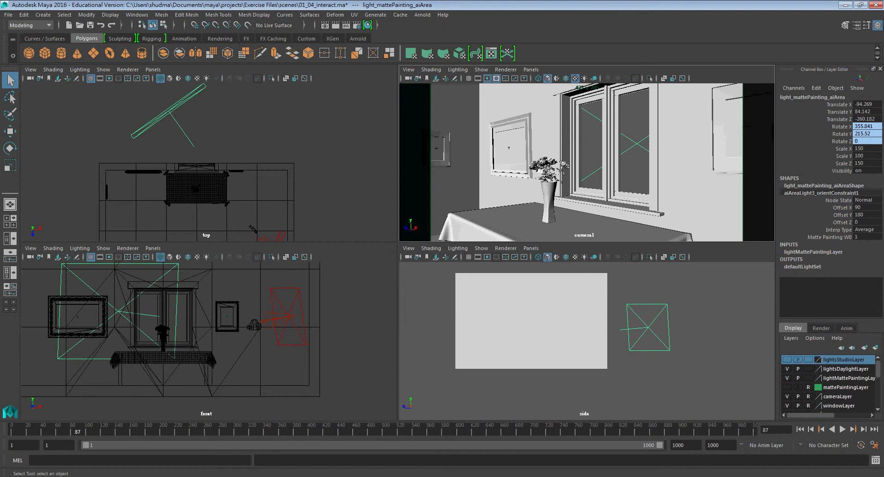
pyautogui.moveTo(184, 132); pyautogui.dragTo(185, 248, button='right')
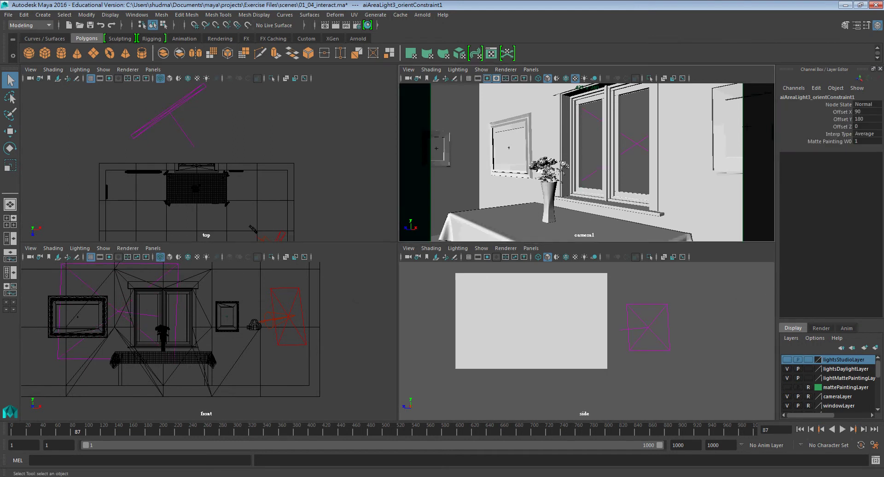
pyautogui.press('space')
pyautogui.press('space')
pyautogui.press('space')
pyautogui.press('space')
pyautogui.press('space')
pyautogui.press('space')
pyautogui.press('space')
pyautogui.press('space')
pyautogui.press('space')
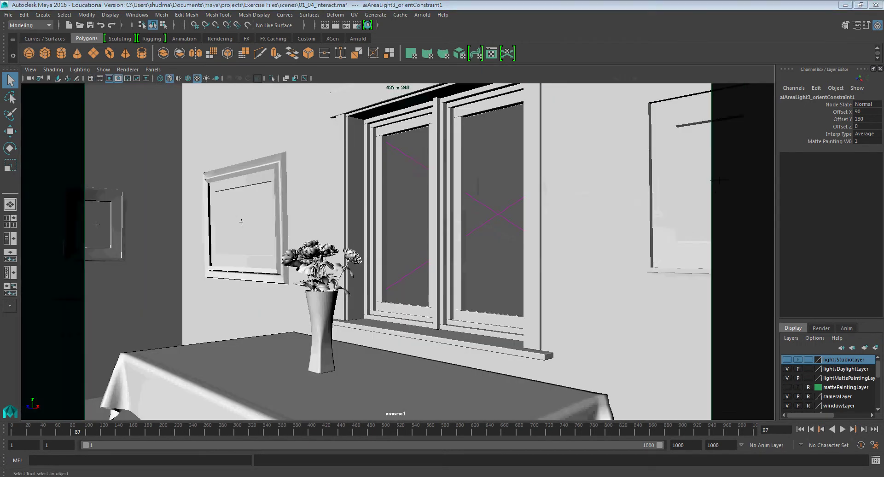
pyautogui.press('space')
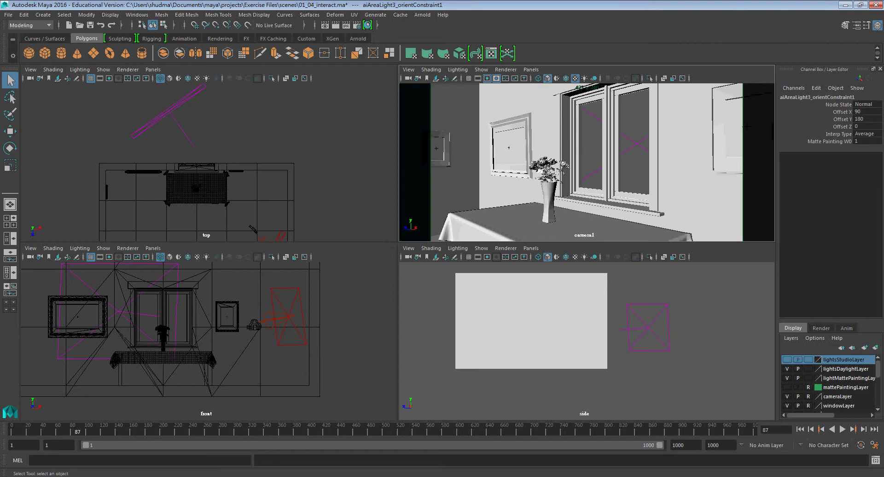
# Render the scene through camera1 in the Arnold Render View.
pyautogui.click(357, 38)
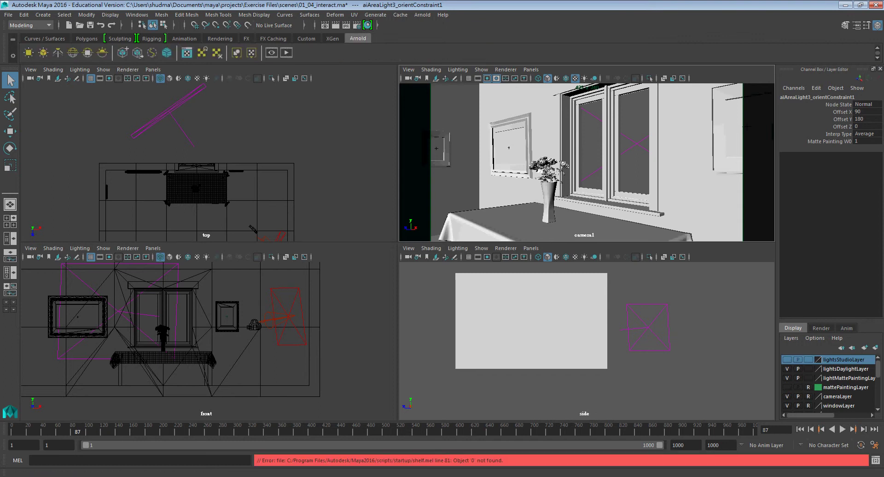
pyautogui.click(422, 15)
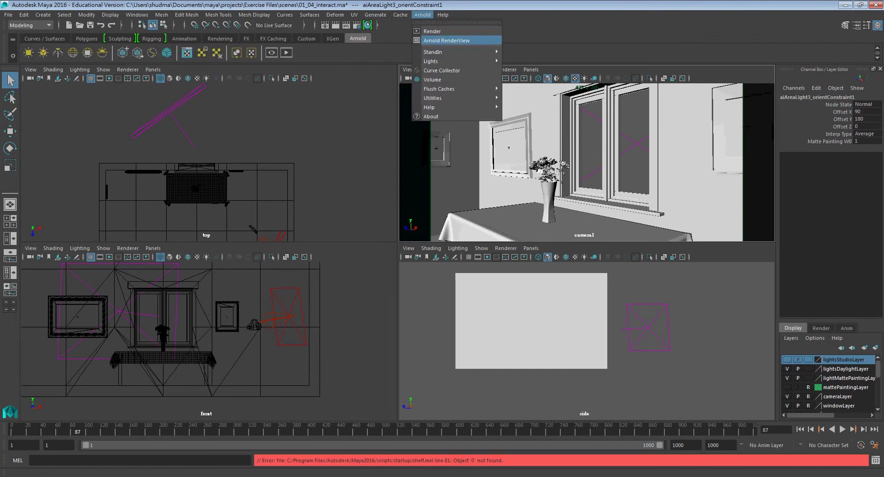
pyautogui.click(446, 40)
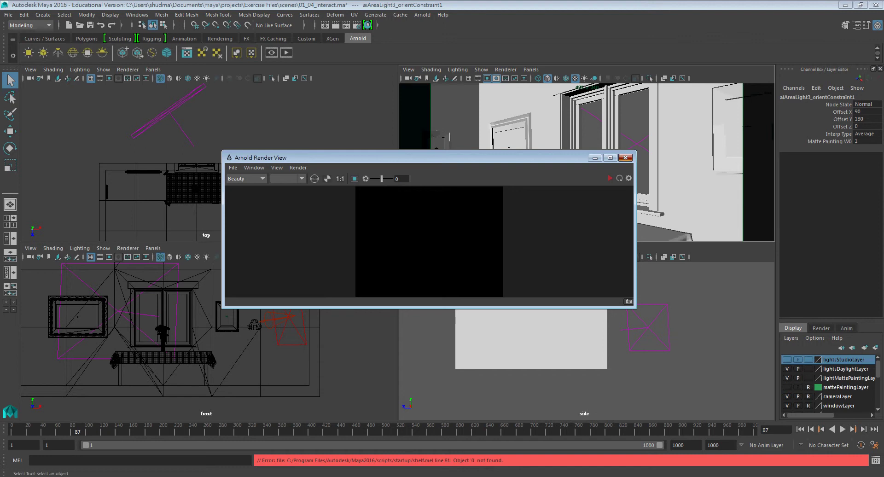
pyautogui.click(625, 157)
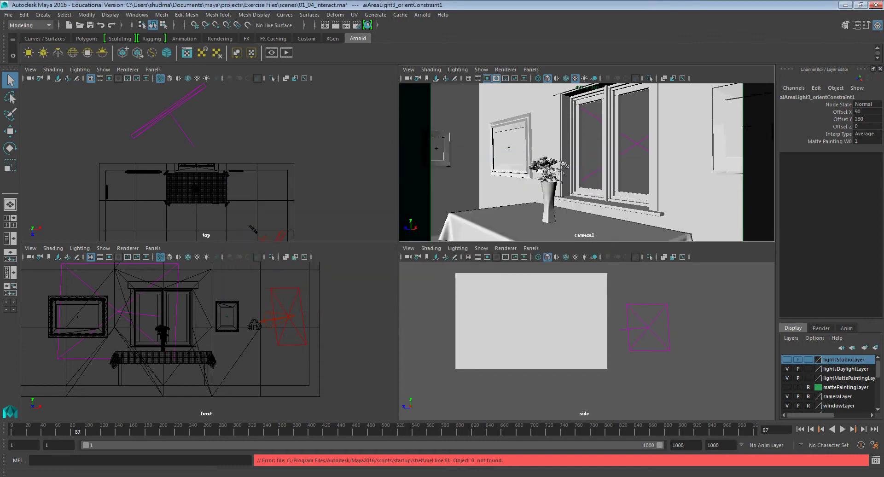
pyautogui.click(286, 53)
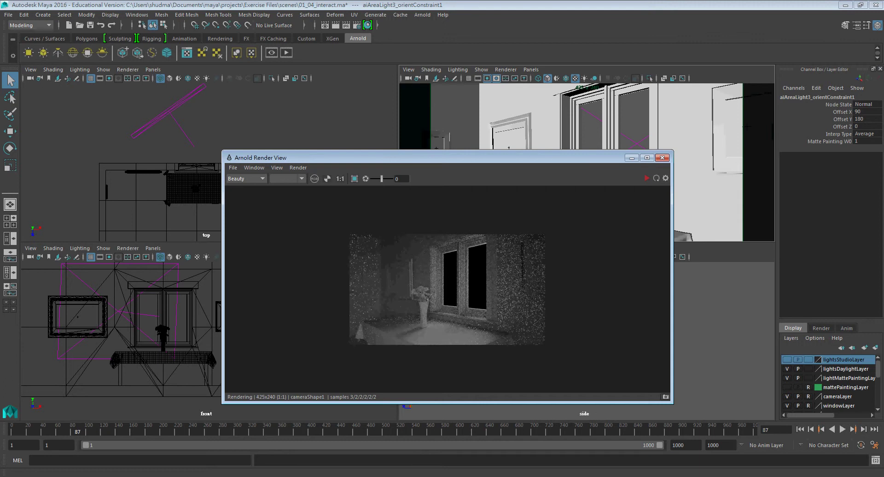
# Start the interactive Arnold render through cameraShape1 and look over the render view's Render and Window options.
pyautogui.click(287, 179)
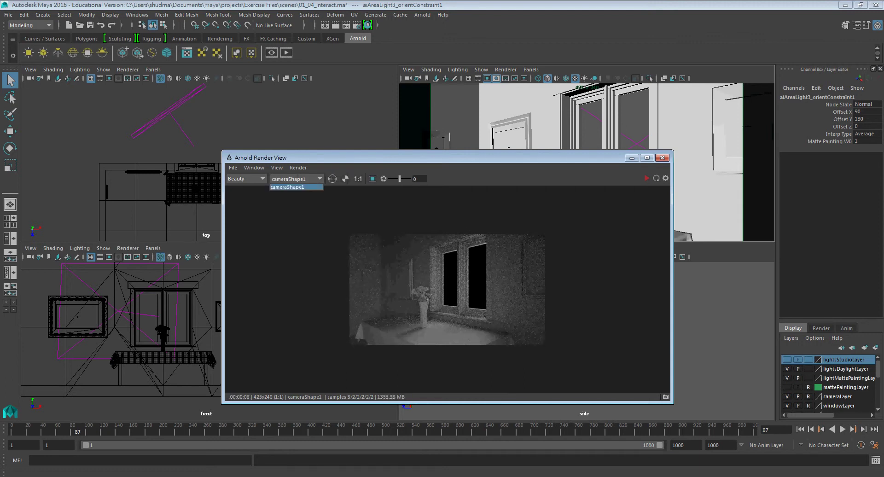
pyautogui.click(287, 187)
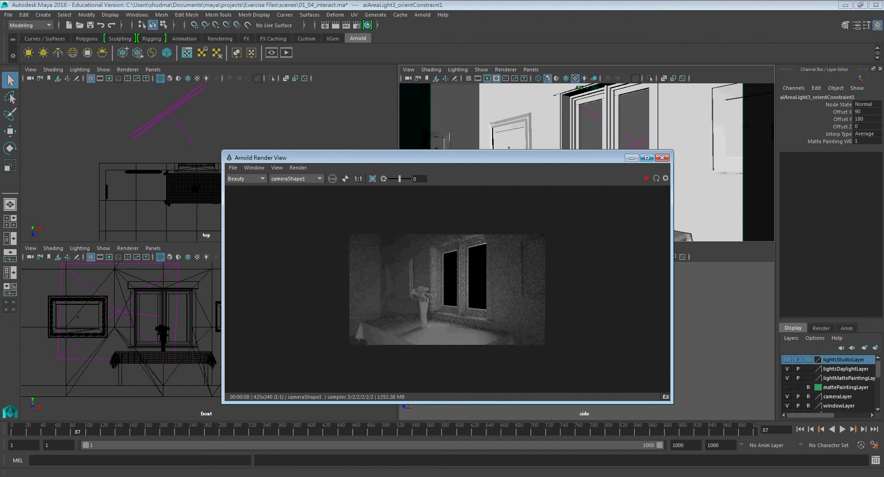
pyautogui.click(647, 178)
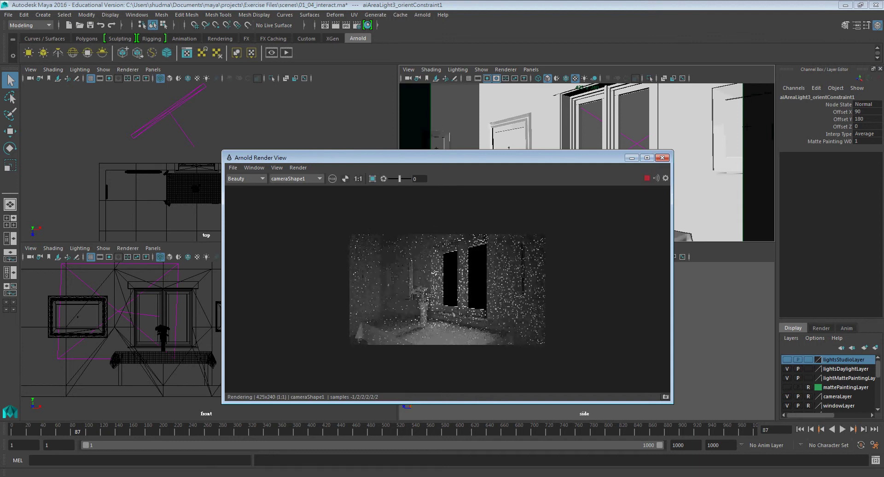
pyautogui.click(298, 167)
pyautogui.moveTo(331, 245)
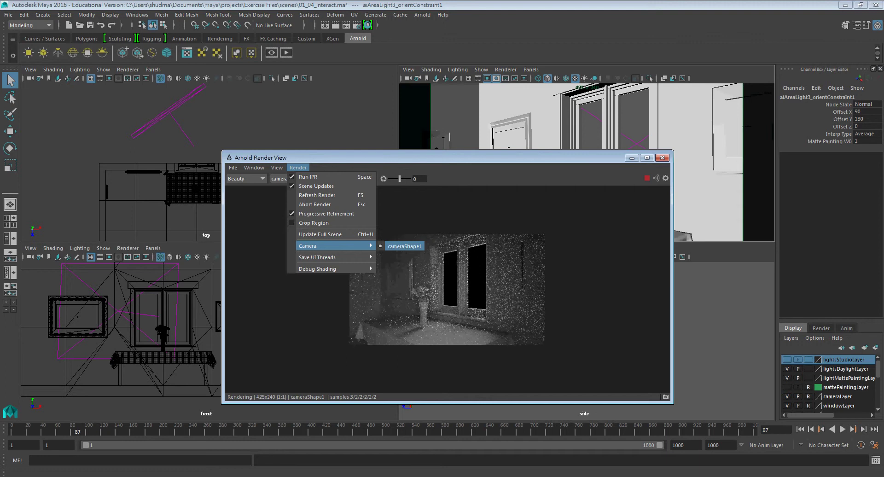
pyautogui.moveTo(253, 167)
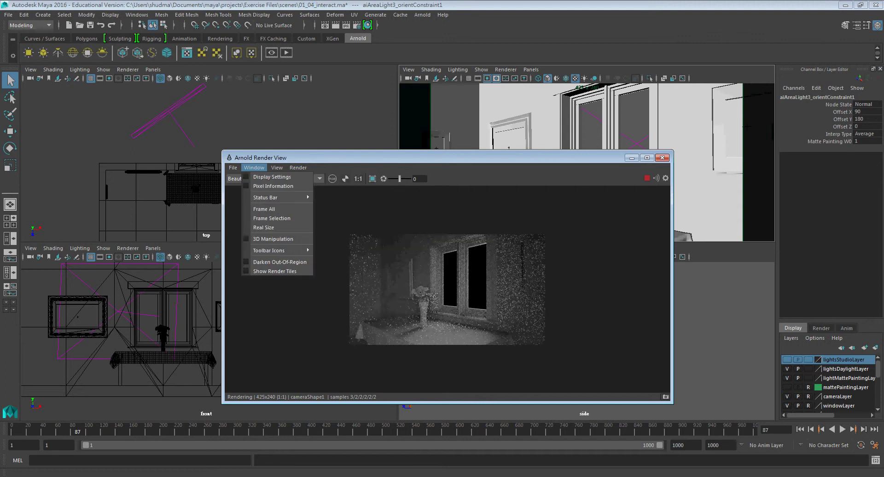
# Open the Outliner, select camera1 and create a new camera from its current view.
pyautogui.click(136, 14)
pyautogui.click(148, 93)
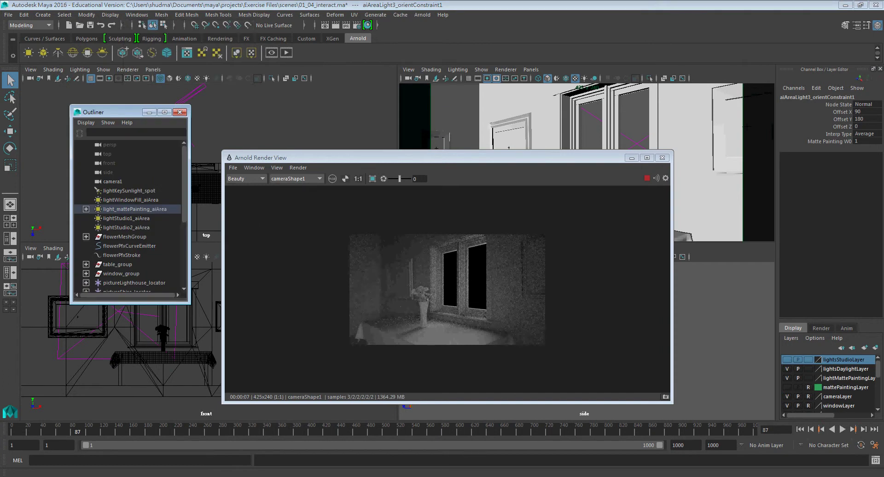
pyautogui.click(112, 181)
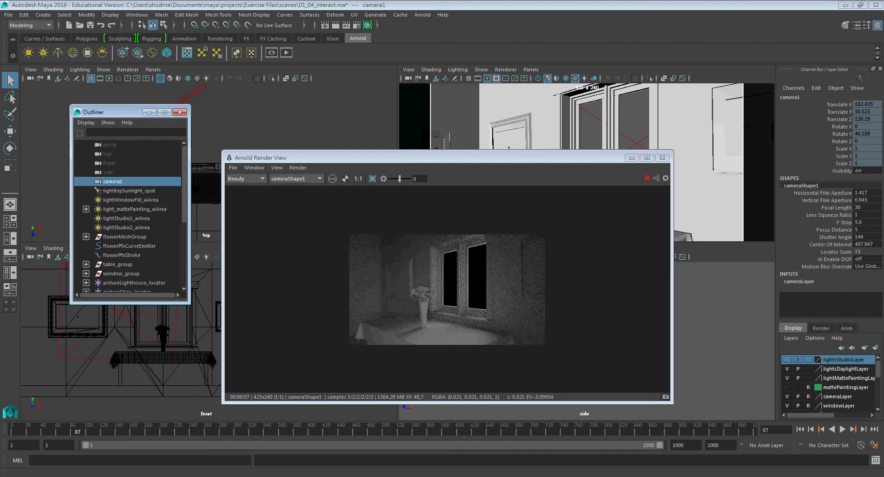
pyautogui.moveTo(402, 157); pyautogui.dragTo(378, 225)
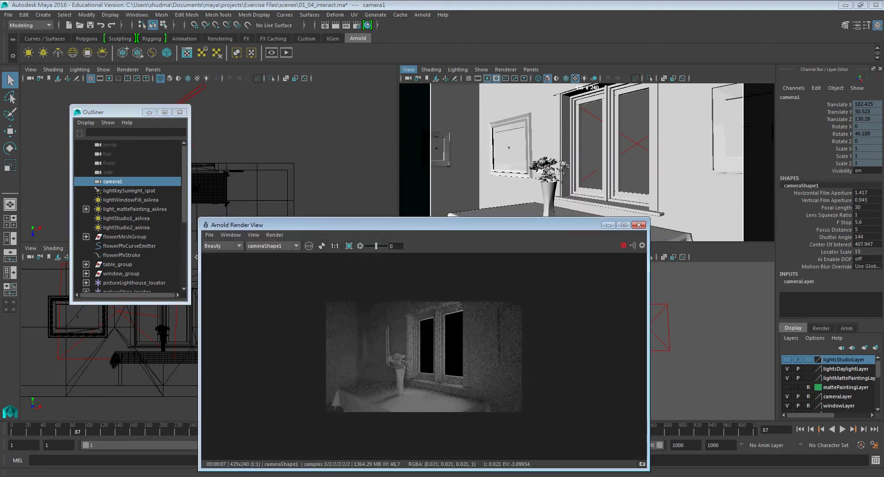
pyautogui.click(408, 70)
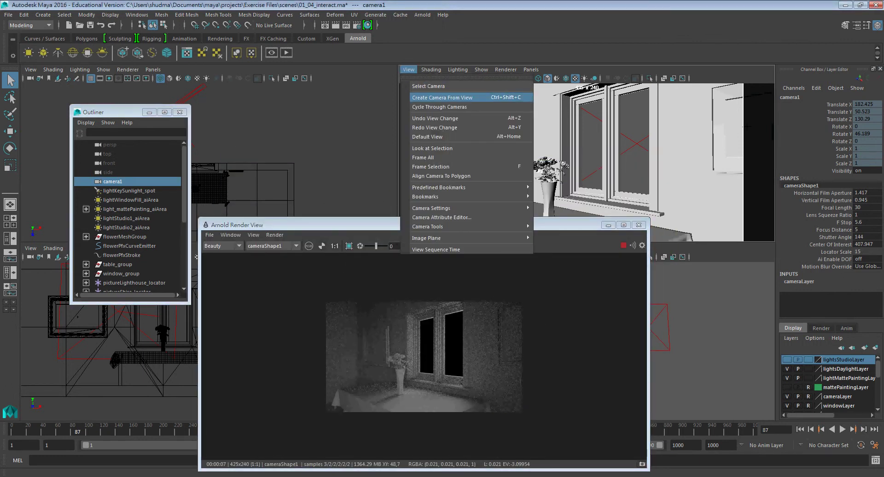
pyautogui.click(442, 97)
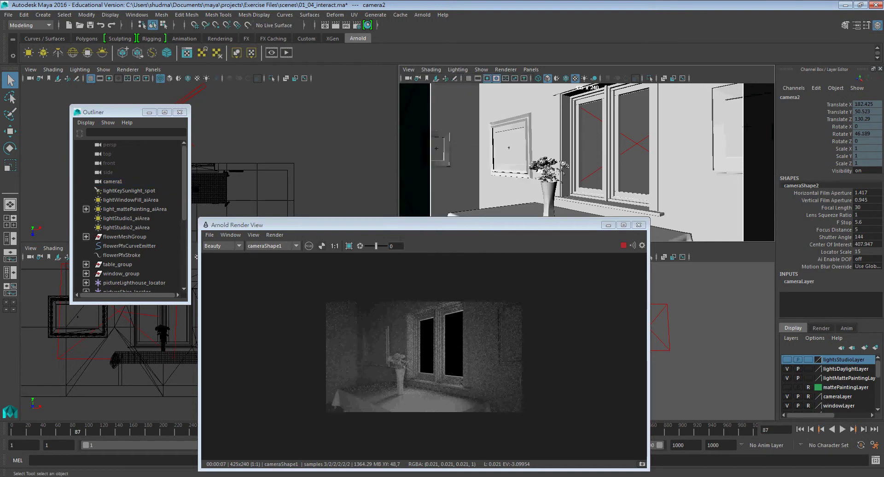
# Unlock all translate, rotate and scale channels of camera2.
pyautogui.moveTo(323, 224); pyautogui.dragTo(167, 174)
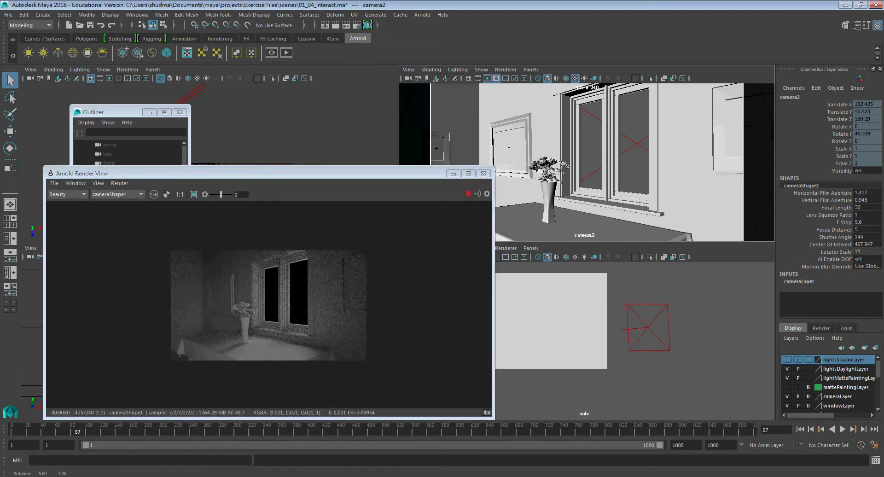
pyautogui.moveTo(838, 104); pyautogui.dragTo(838, 163)
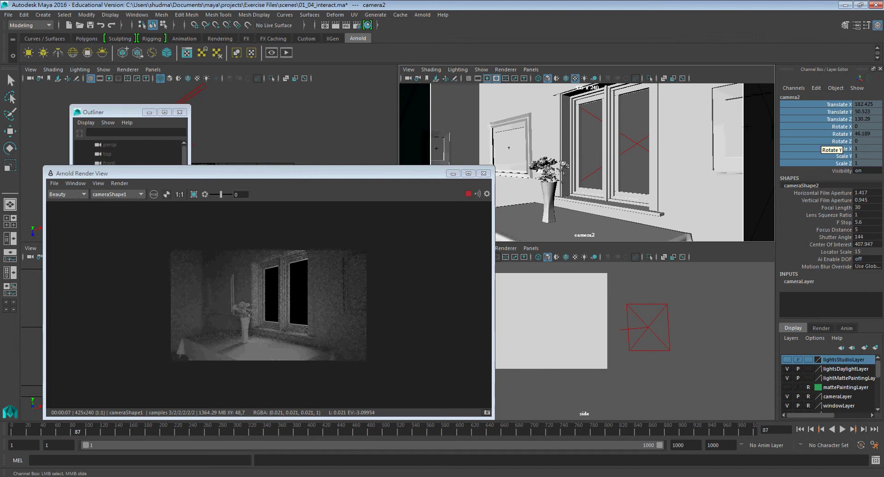
pyautogui.rightClick(822, 138)
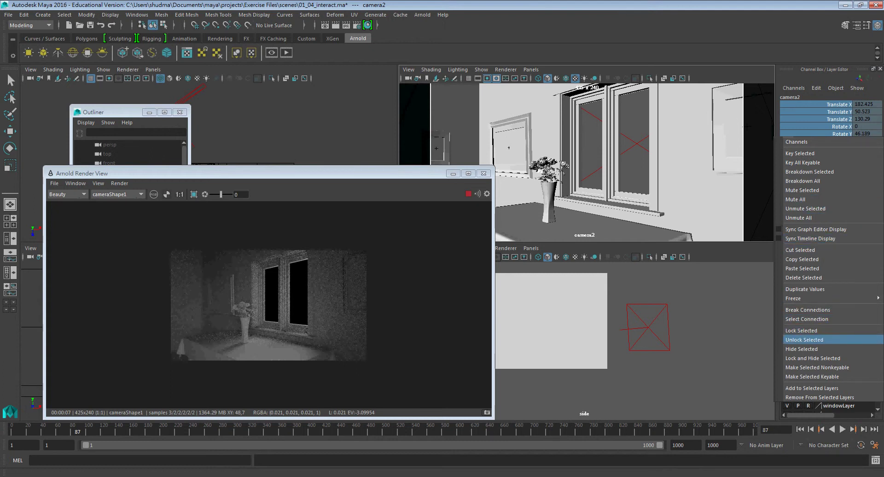
pyautogui.click(804, 340)
# Orbit and pan camera2 so it faces the window more frontally, with the vase in front and the picture frame beside it.
pyautogui.moveTo(277, 173)
pyautogui.mouseDown()
pyautogui.moveTo(324, 173)
pyautogui.moveTo(282, 180)
pyautogui.mouseUp()
pyautogui.keyDown('alt'); pyautogui.moveTo(576, 161); pyautogui.dragTo(612, 163); pyautogui.keyUp('alt')
pyautogui.keyDown('alt'); pyautogui.moveTo(613, 162); pyautogui.dragTo(639, 168, button='middle'); pyautogui.keyUp('alt')
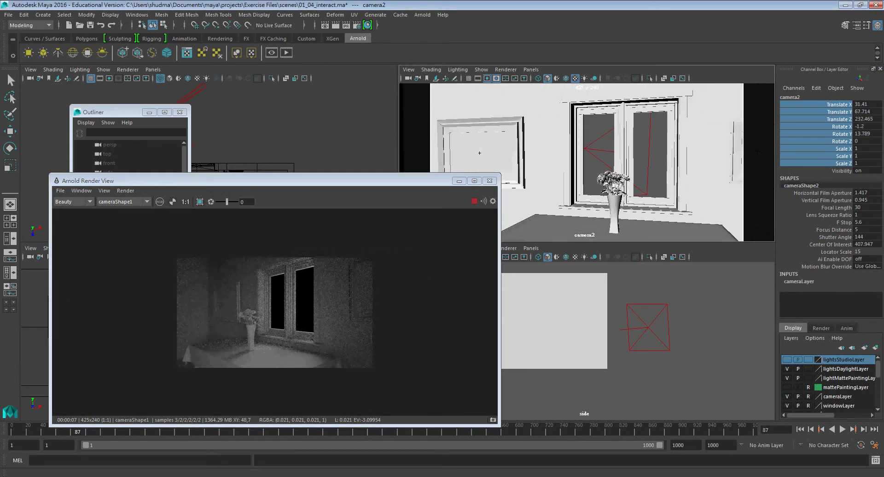
# Close and reopen the Arnold Render View, and render the scene through cameraShape2.
pyautogui.click(124, 202)
pyautogui.click(124, 210)
pyautogui.click(489, 181)
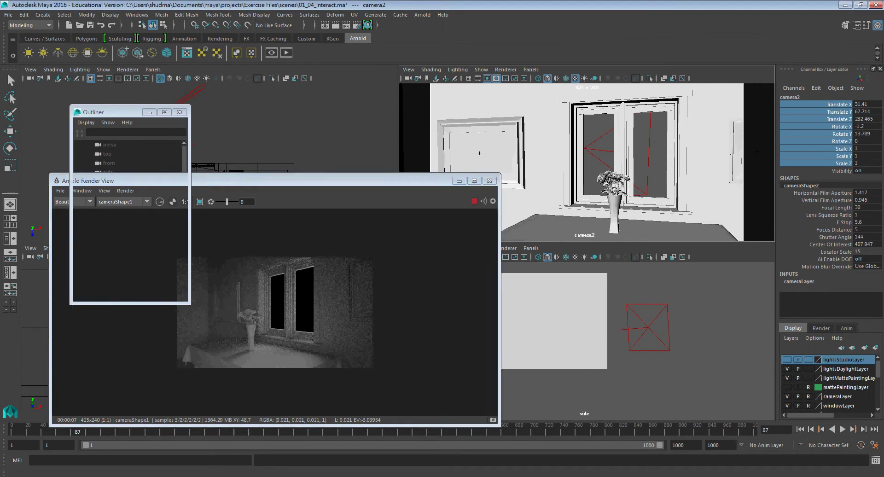
pyautogui.click(286, 52)
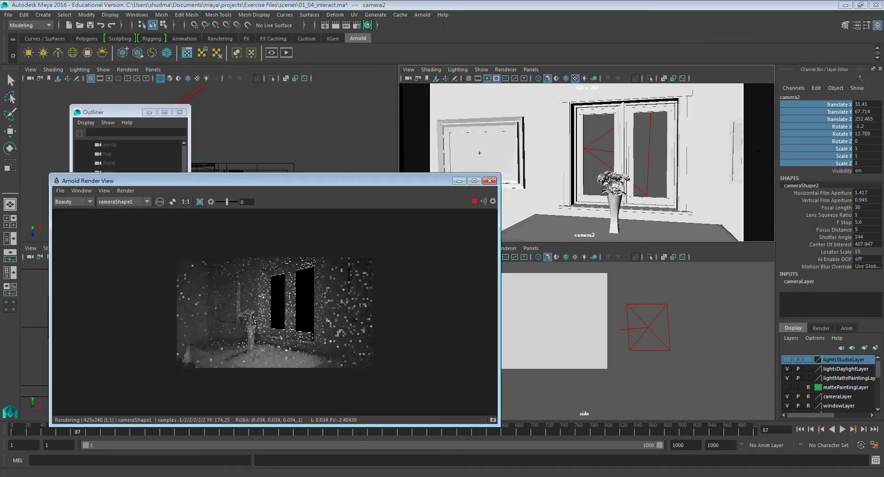
pyautogui.click(123, 202)
pyautogui.click(115, 216)
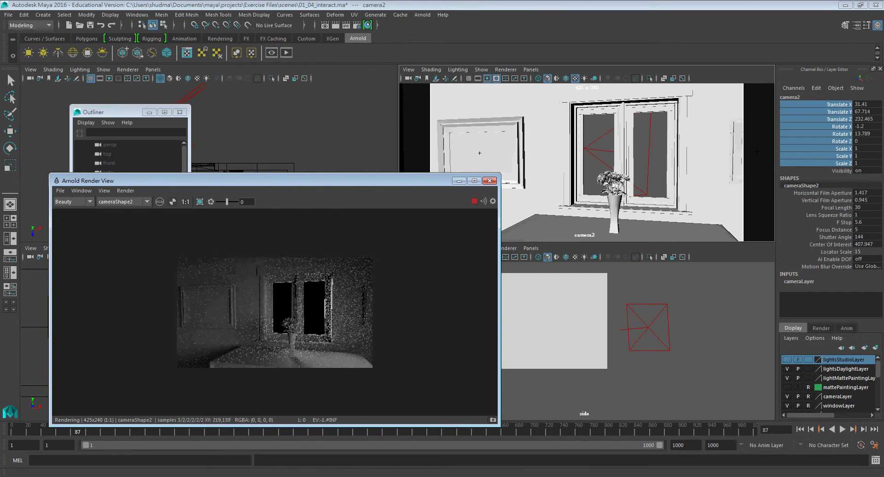
# Look over the render view's File and Window options and try zooming the rendered image.
pyautogui.click(60, 190)
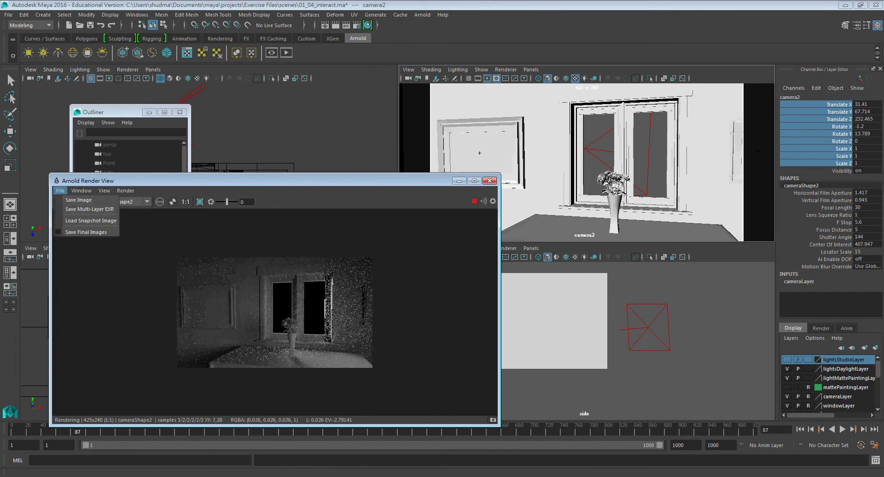
pyautogui.moveTo(81, 190)
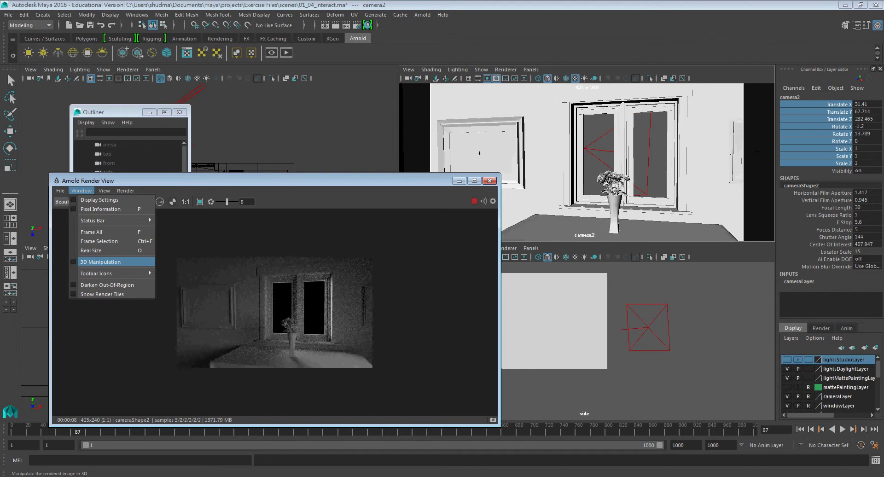
pyautogui.click(319, 323)
pyautogui.moveTo(320, 322)
pyautogui.mouseDown(button='middle')
pyautogui.moveTo(305, 331)
pyautogui.moveTo(322, 321)
pyautogui.mouseUp(button='middle')
pyautogui.scroll(-1, 206, 259)
pyautogui.scroll(1, 206, 259)
# Enable 3D Manipulation in the Arnold Render View.
pyautogui.click(104, 191)
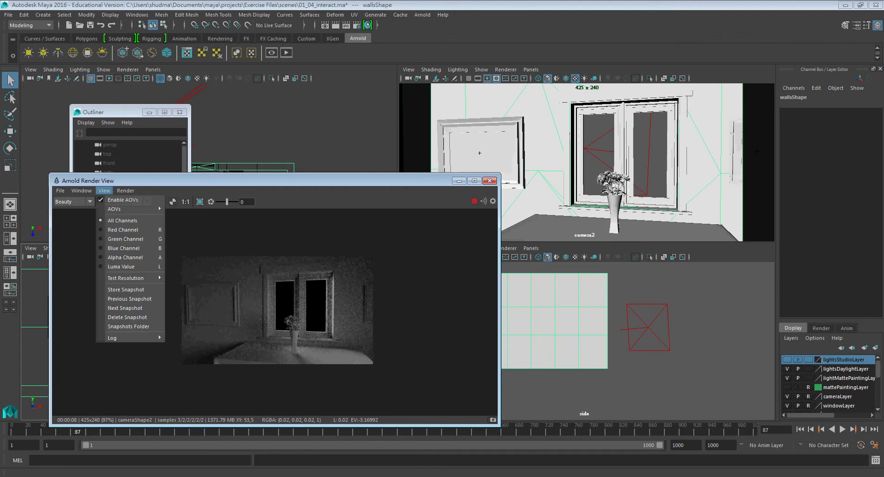
pyautogui.moveTo(81, 191)
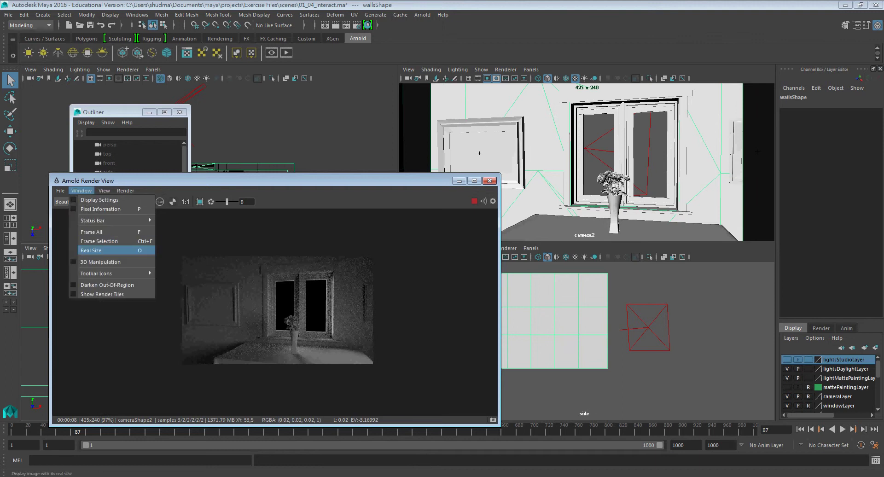
pyautogui.click(100, 262)
pyautogui.click(82, 190)
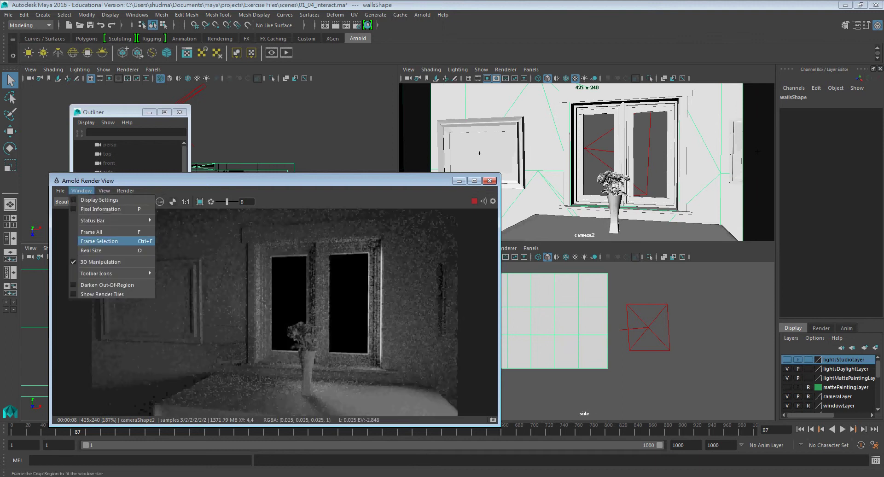
pyautogui.click(99, 261)
# Orbit, pan and zoom camera2 from within the rendered image to frame the whole table, window and surrounding walls.
pyautogui.keyDown('alt'); pyautogui.moveTo(295, 322); pyautogui.dragTo(341, 334); pyautogui.keyUp('alt')
pyautogui.keyDown('alt'); pyautogui.moveTo(340, 333); pyautogui.dragTo(193, 341, button='middle'); pyautogui.keyUp('alt')
pyautogui.keyDown('alt'); pyautogui.moveTo(193, 340); pyautogui.dragTo(138, 341, button='right'); pyautogui.keyUp('alt')
pyautogui.keyDown('alt'); pyautogui.moveTo(350, 350); pyautogui.dragTo(286, 354); pyautogui.keyUp('alt')
pyautogui.keyDown('alt'); pyautogui.moveTo(286, 354); pyautogui.dragTo(376, 346, button='middle'); pyautogui.keyUp('alt')
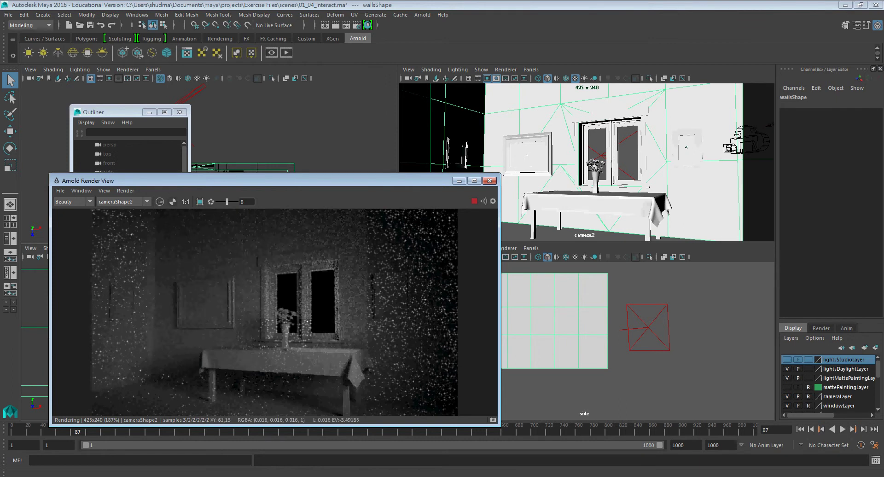
pyautogui.click(82, 190)
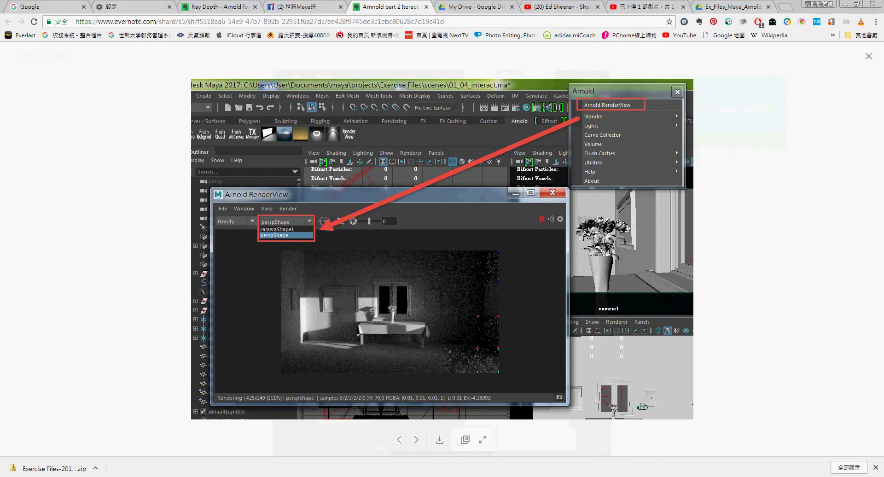
# Advance to the next screenshot in the Evernote note, then return to Maya and orbit camera2 to test the automatic render update.
pyautogui.click(415, 439)
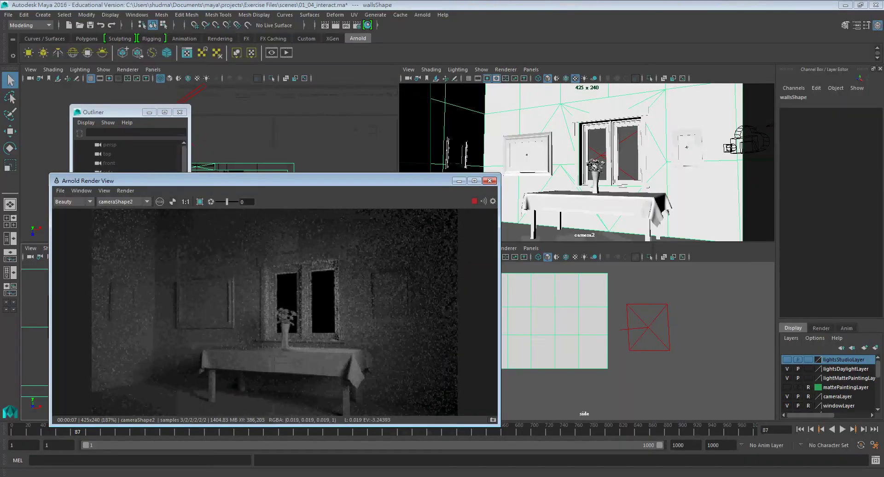
pyautogui.keyDown('alt'); pyautogui.moveTo(587, 163); pyautogui.dragTo(645, 166); pyautogui.keyUp('alt')
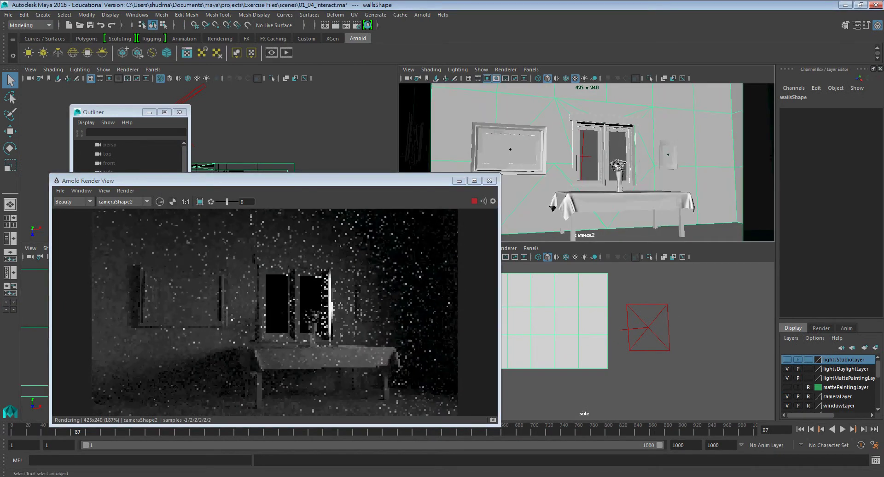
pyautogui.keyDown('alt'); pyautogui.moveTo(384, 303); pyautogui.dragTo(318, 305); pyautogui.keyUp('alt')
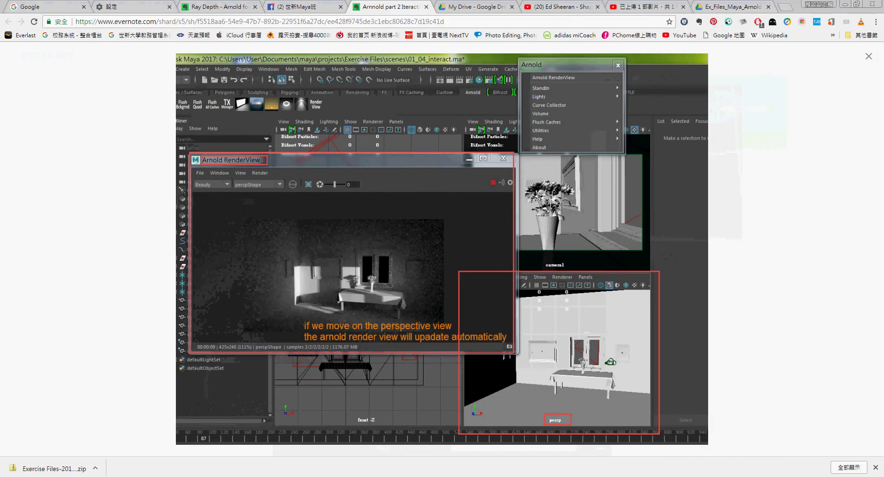
# Step through the Evernote screenshots on stopping the render and automatic scene updates, then switch back to Maya.
pyautogui.press('Right')
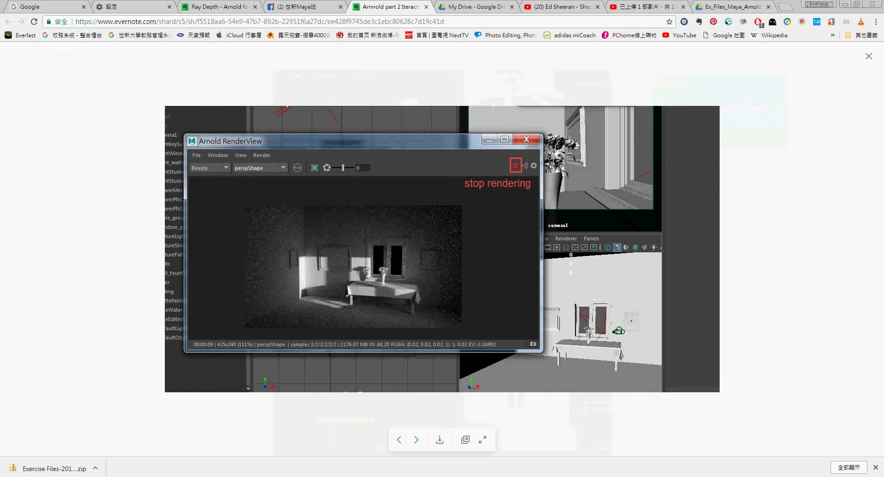
pyautogui.press('Right')
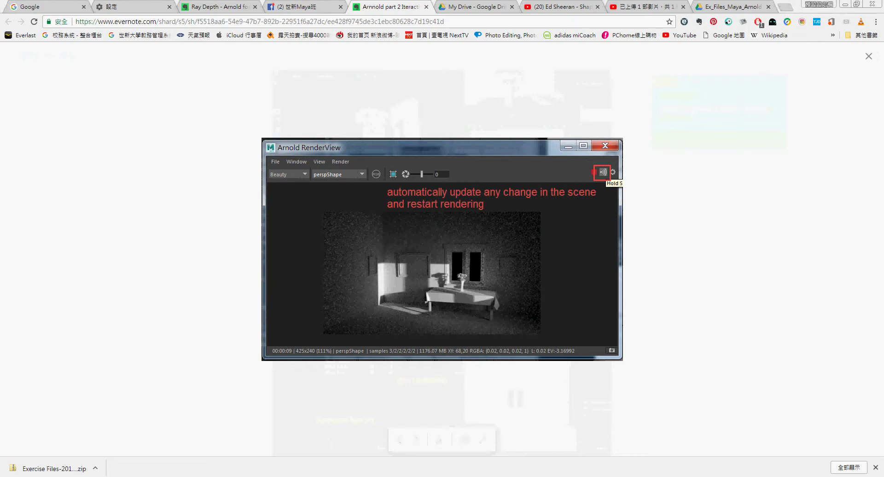
pyautogui.hotkey('alt', 'Tab')
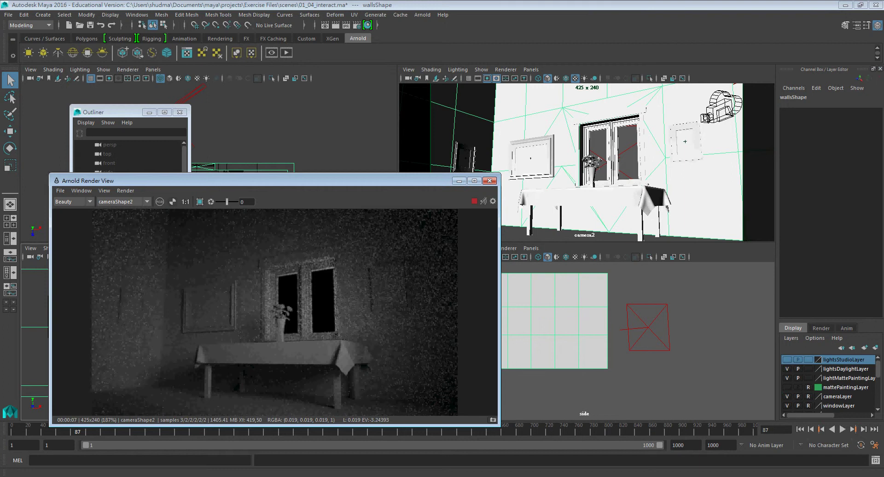
# Select the key sunlight spot light in the top view and lower its intensity to 0.484 in its shape attributes.
pyautogui.moveTo(275, 181); pyautogui.dragTo(280, 298)
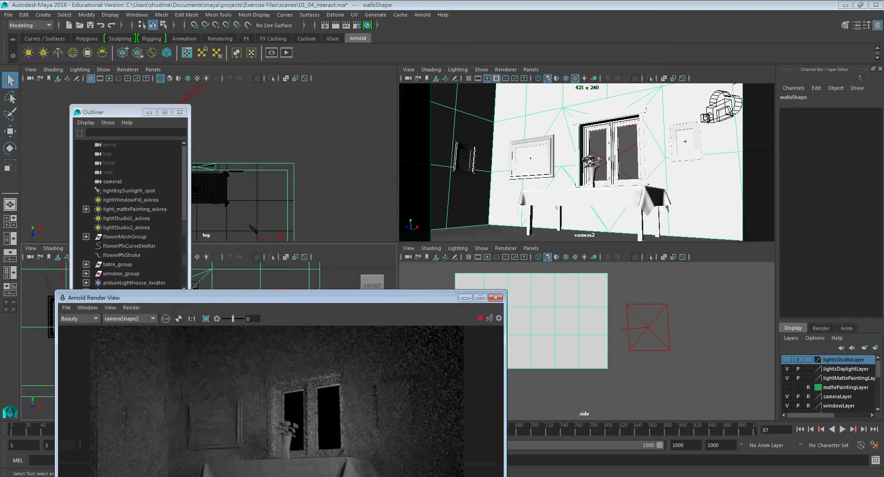
pyautogui.keyDown('alt'); pyautogui.moveTo(269, 217); pyautogui.dragTo(276, 146, button='middle'); pyautogui.keyUp('alt')
pyautogui.click(276, 173)
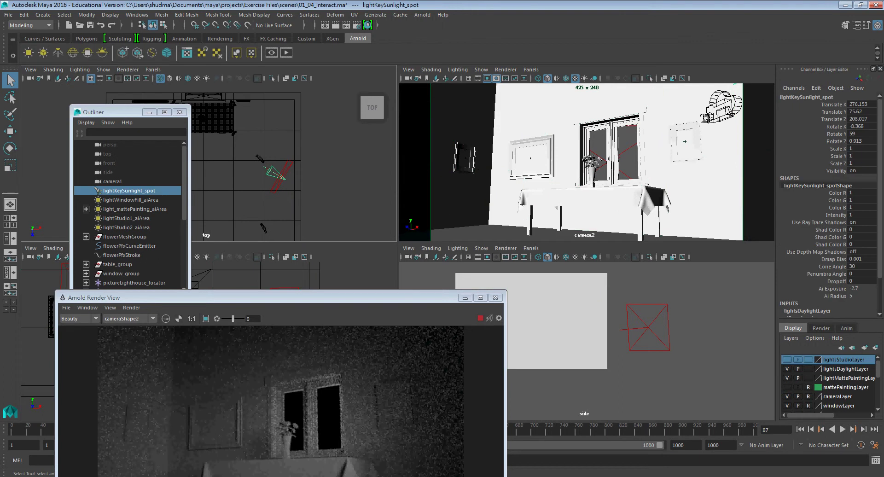
pyautogui.hotkey('ctrl', 'a')
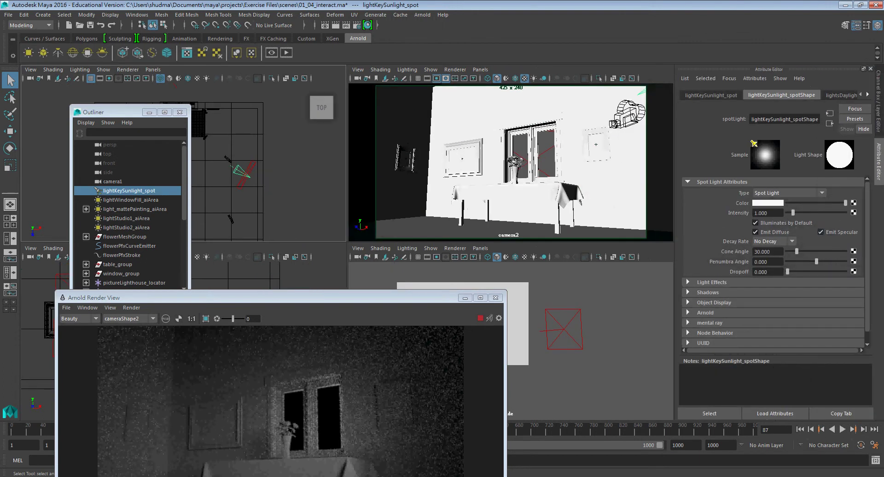
pyautogui.moveTo(236, 298); pyautogui.dragTo(207, 120)
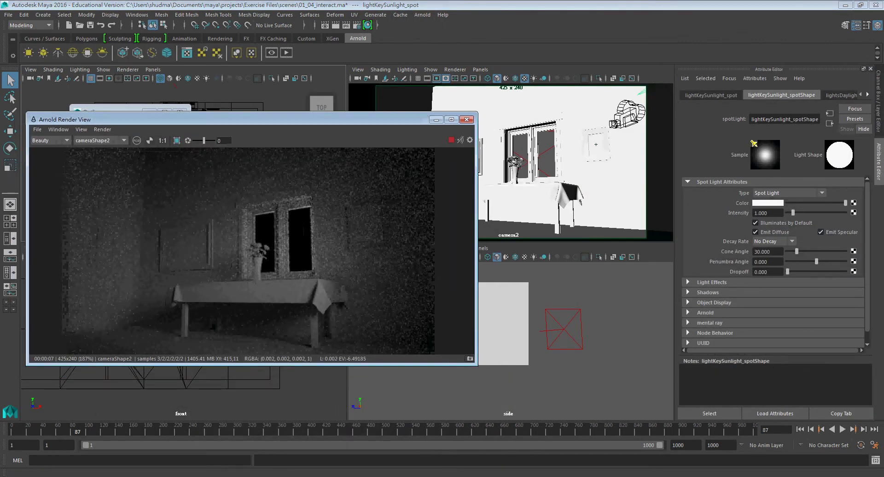
pyautogui.moveTo(793, 213); pyautogui.dragTo(790, 213)
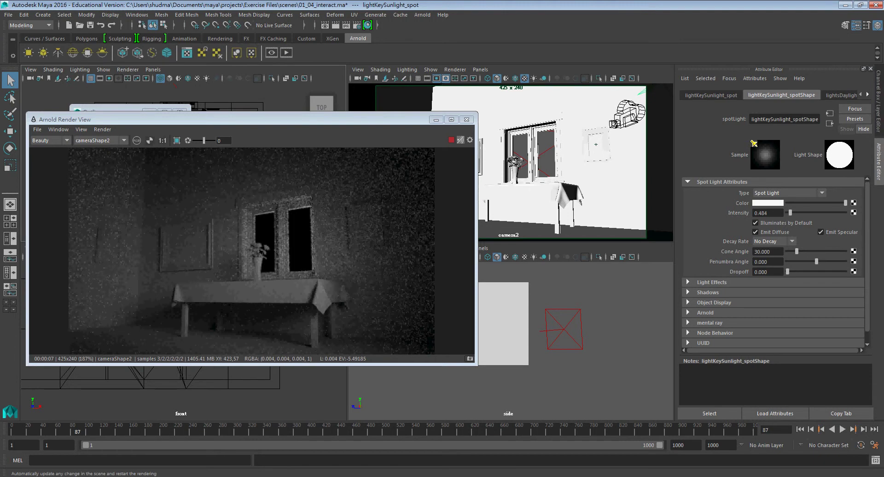
# Refresh the Arnold render with the scene's light change and raise the key sunlight spot light's intensity to 10.
pyautogui.click(460, 140)
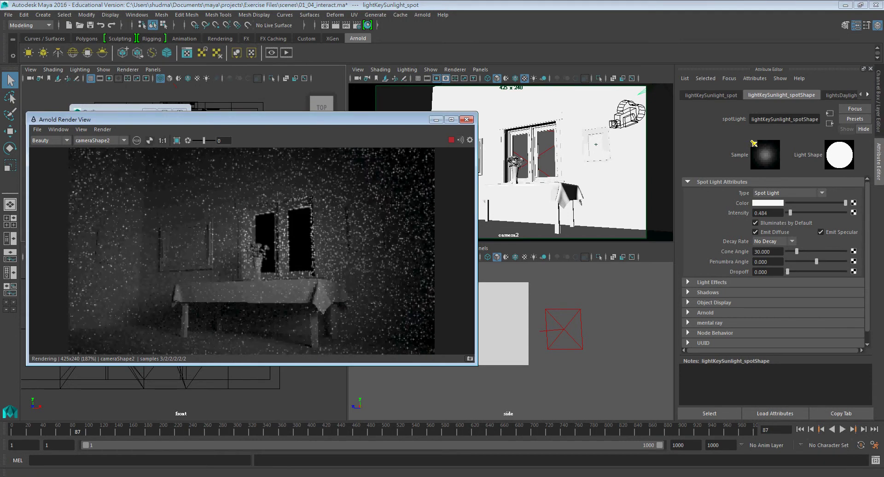
pyautogui.moveTo(790, 213); pyautogui.dragTo(845, 212)
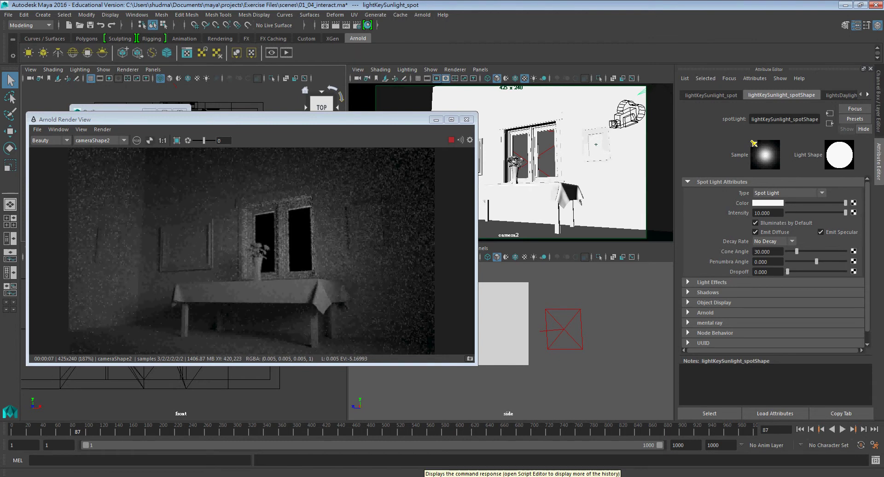
# Try to save an incremented copy of the scene as Maya Binary under a new file name in the scenes folder.
pyautogui.click(8, 14)
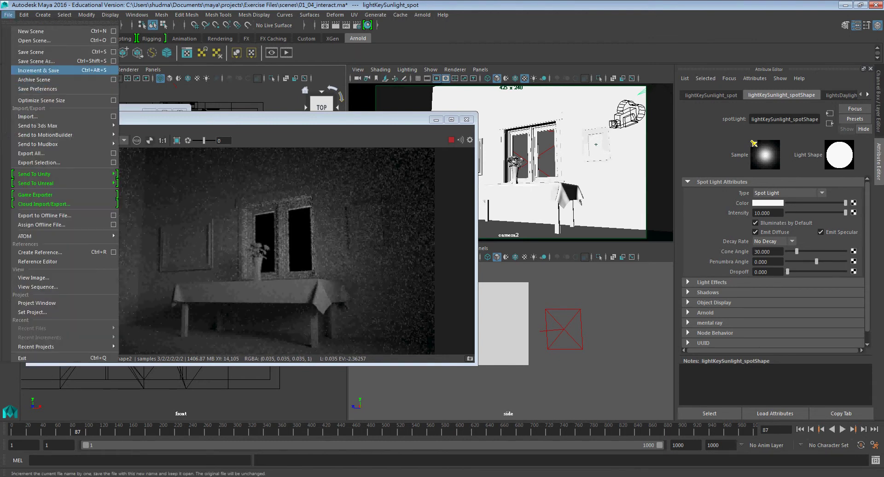
pyautogui.click(36, 70)
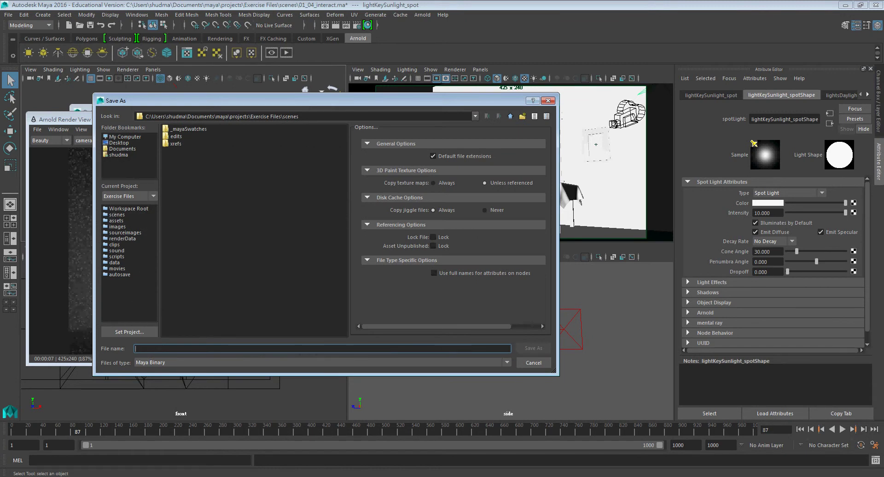
pyautogui.write('don')
pyautogui.click(533, 348)
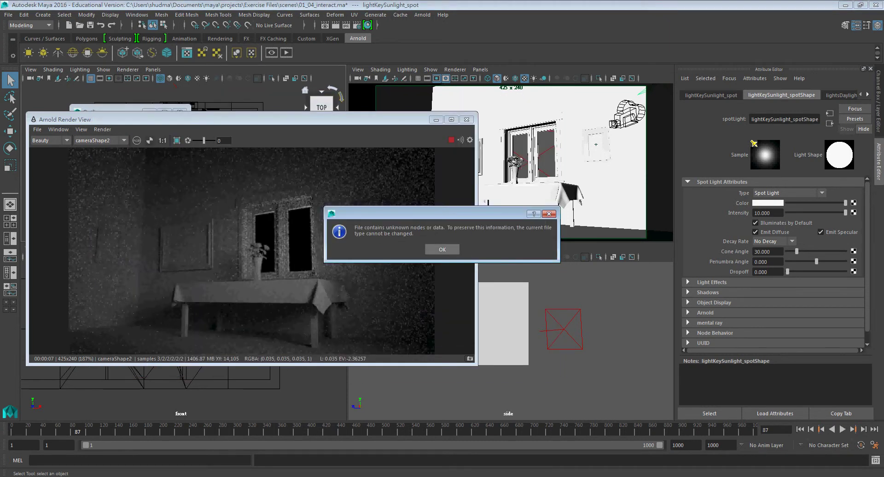
pyautogui.press('Return')
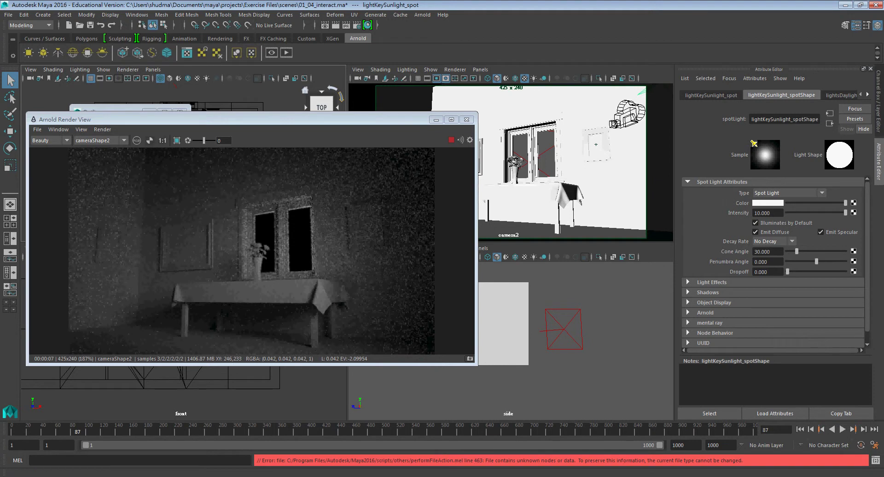
# Switch to the Evernote note, advance to the screenshot on the display settings, and return to Maya.
pyautogui.hotkey('alt', 'Tab')
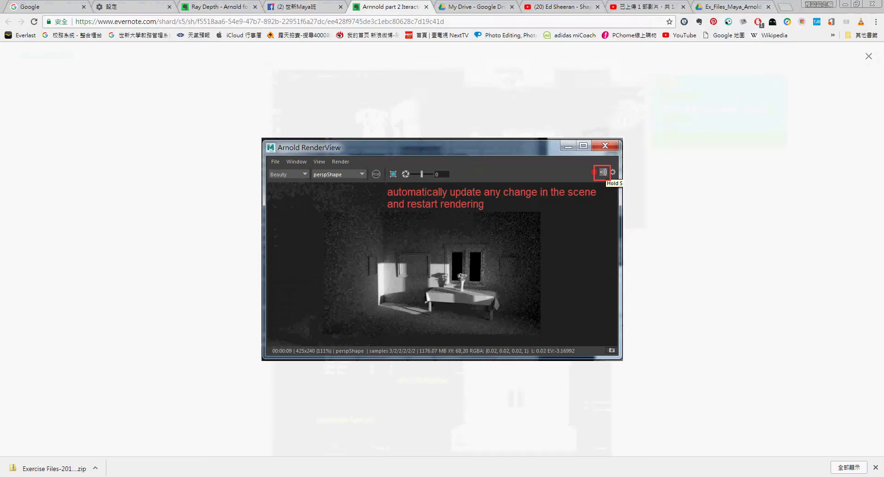
pyautogui.press('Right')
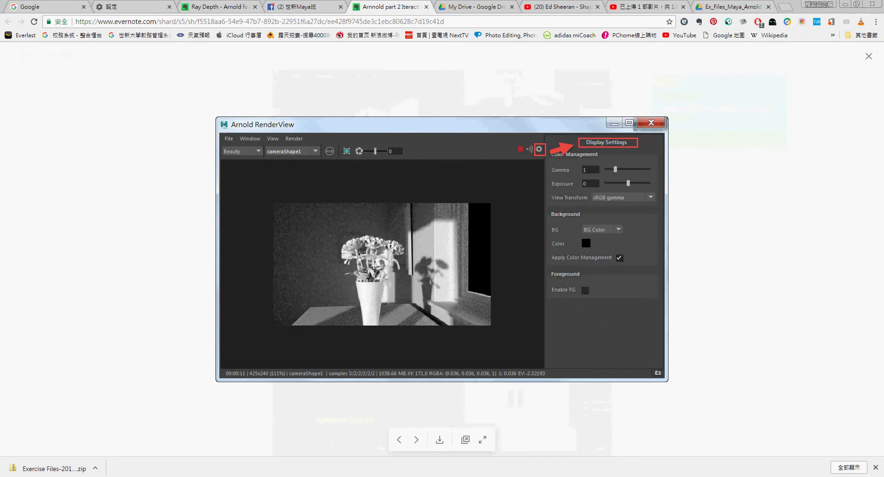
pyautogui.hotkey('alt', 'Tab')
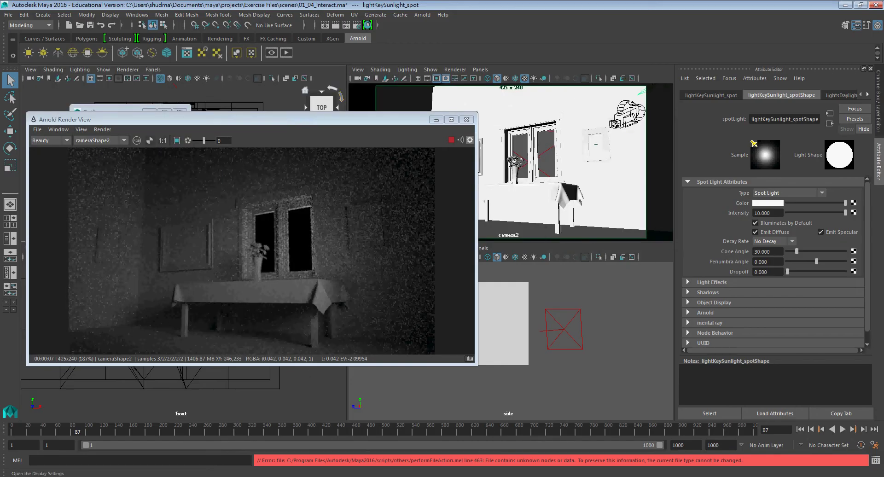
# Open the render view's display settings and set Gamma to 2.02 and Exposure to 0.39.
pyautogui.click(469, 140)
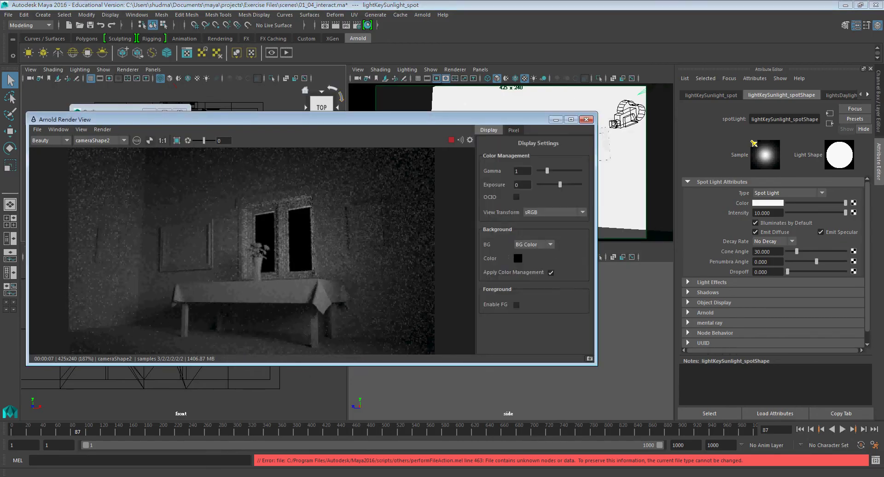
pyautogui.moveTo(547, 170)
pyautogui.mouseDown()
pyautogui.moveTo(558, 170)
pyautogui.moveTo(557, 185)
pyautogui.mouseUp()
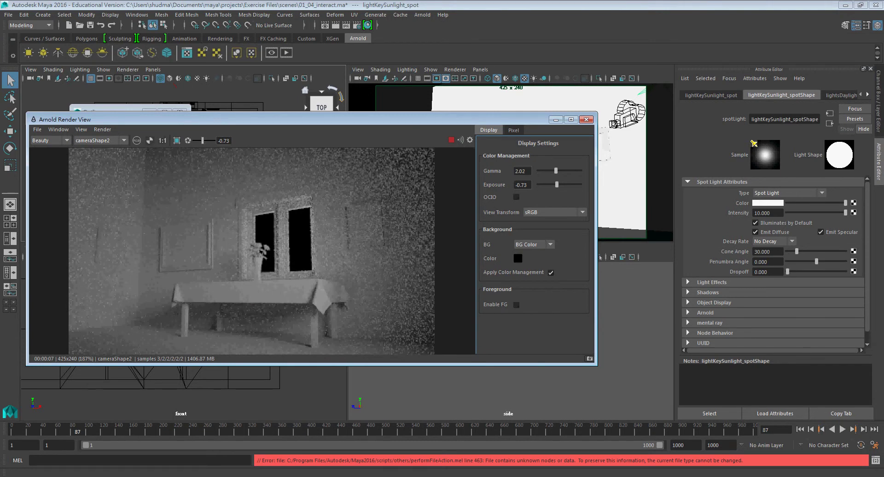
pyautogui.moveTo(555, 170); pyautogui.dragTo(561, 184)
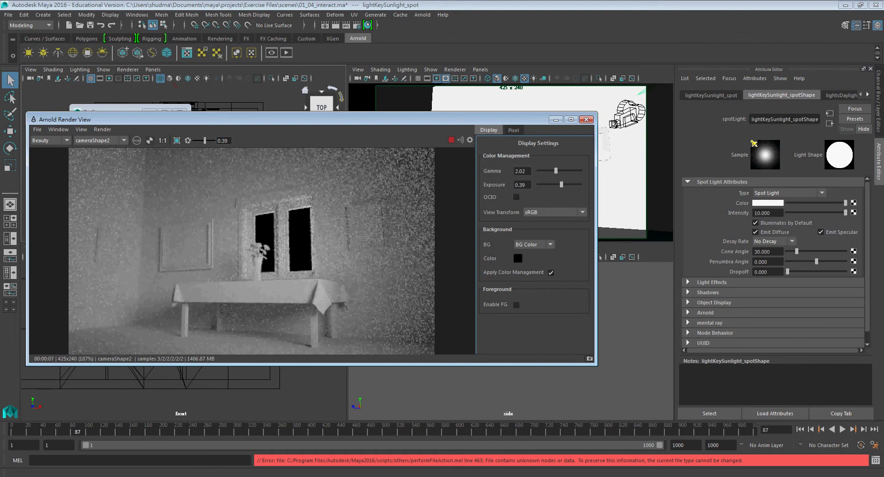
# Alternate the render's View Transform between Linear and sRGB to compare the two, finishing on sRGB.
pyautogui.click(555, 213)
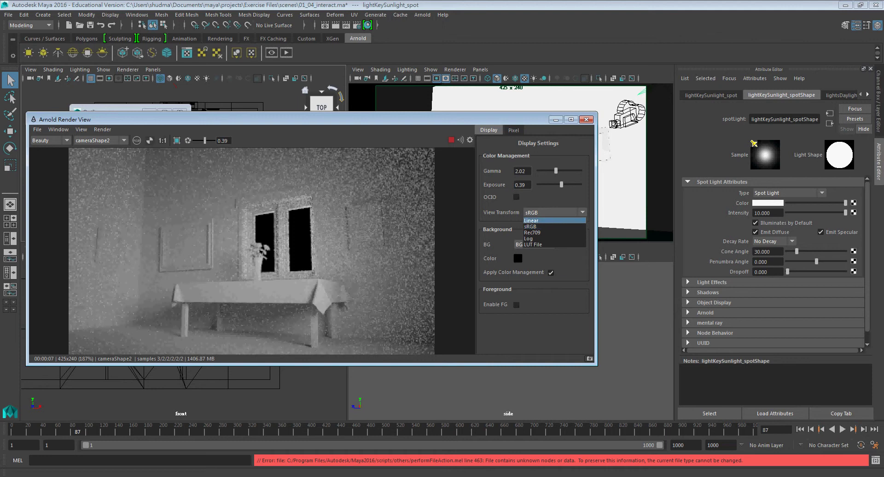
pyautogui.click(532, 221)
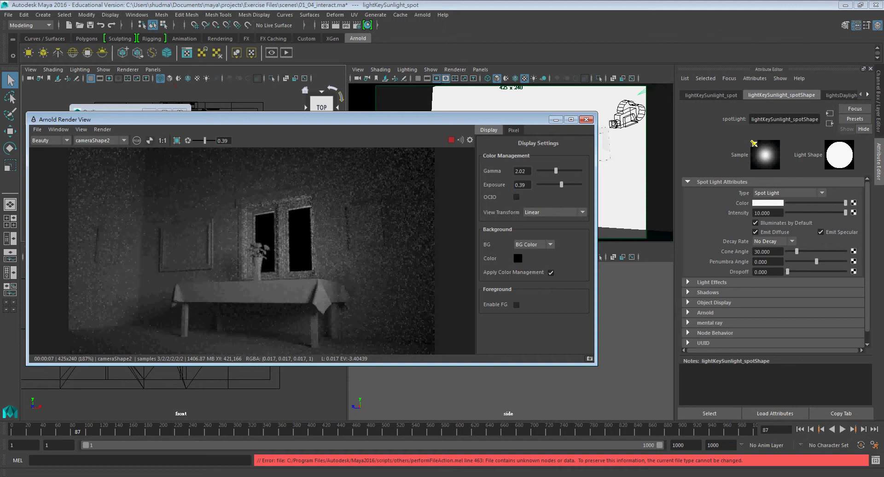
pyautogui.click(554, 212)
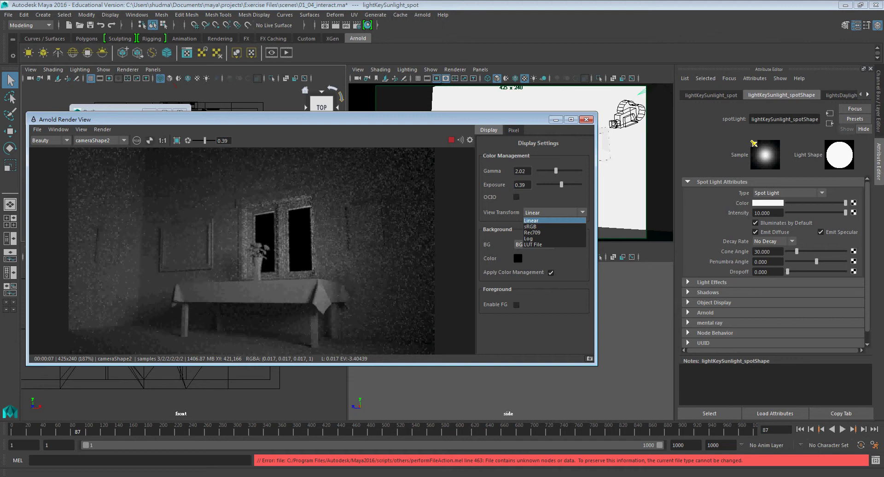
pyautogui.press('Escape')
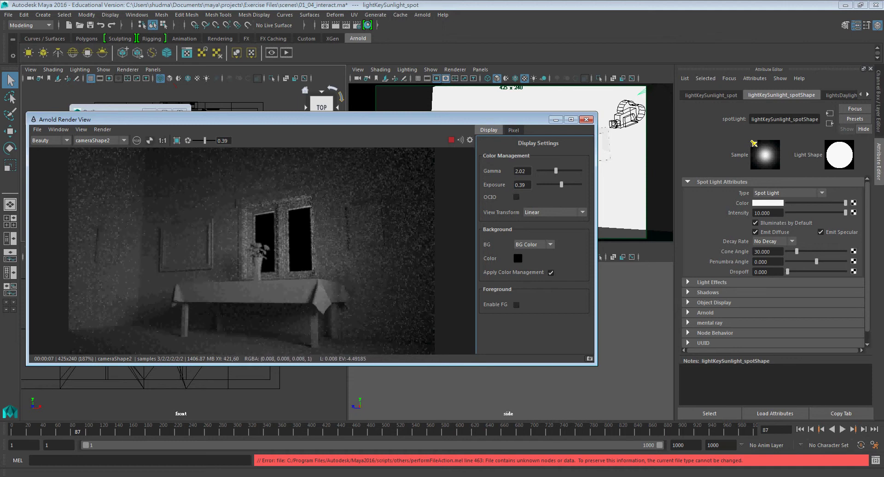
pyautogui.click(555, 212)
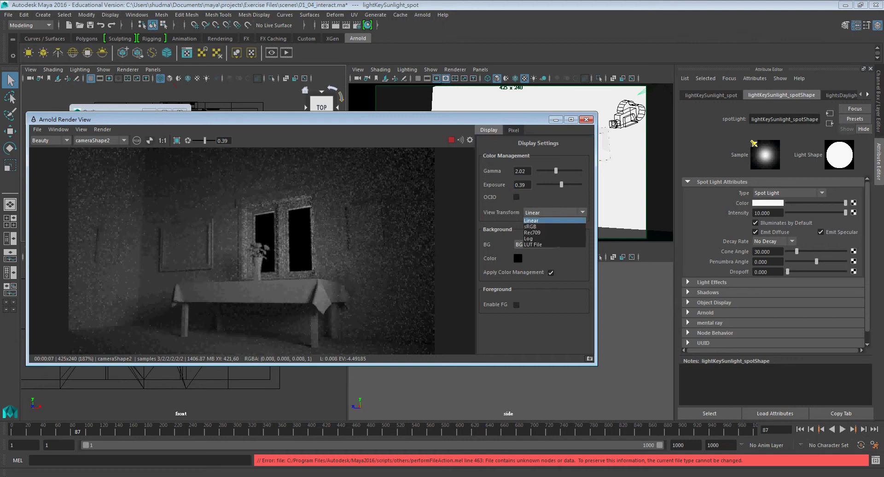
pyautogui.click(552, 226)
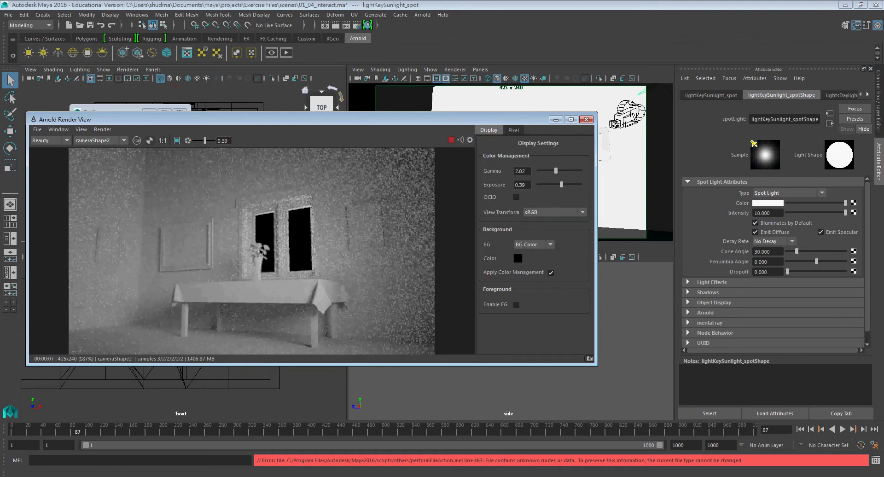
pyautogui.click(555, 212)
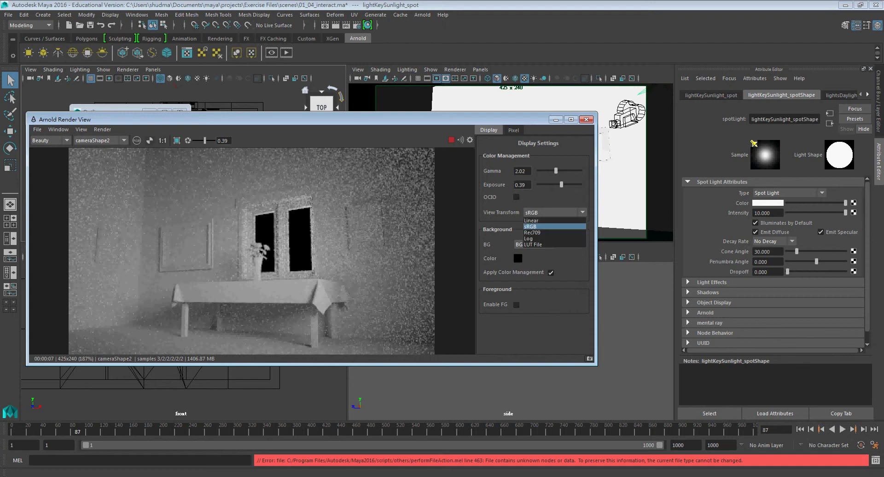
pyautogui.click(536, 220)
pyautogui.click(554, 212)
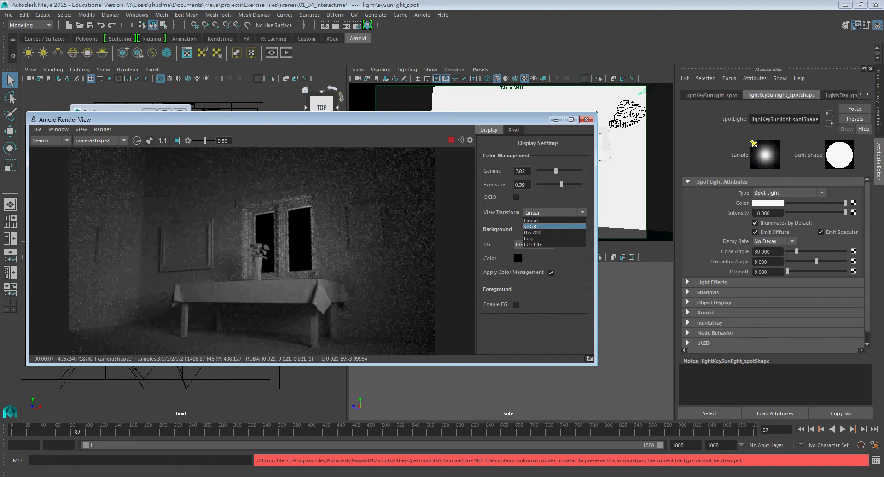
pyautogui.click(532, 226)
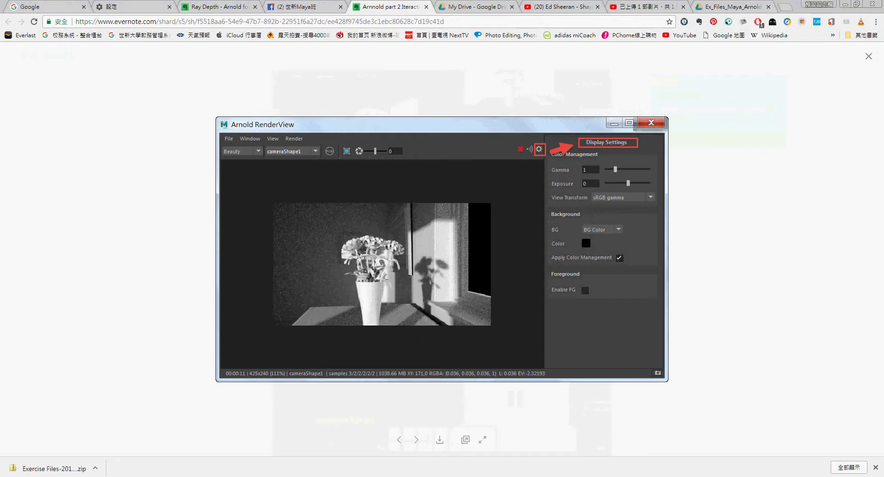
# In the browser, search Google images for "linear srgb" in a new tab and enlarge the graph of Gamma 2.2, Linear and Monitor curves.
pyautogui.hotkey('ctrl', 't')
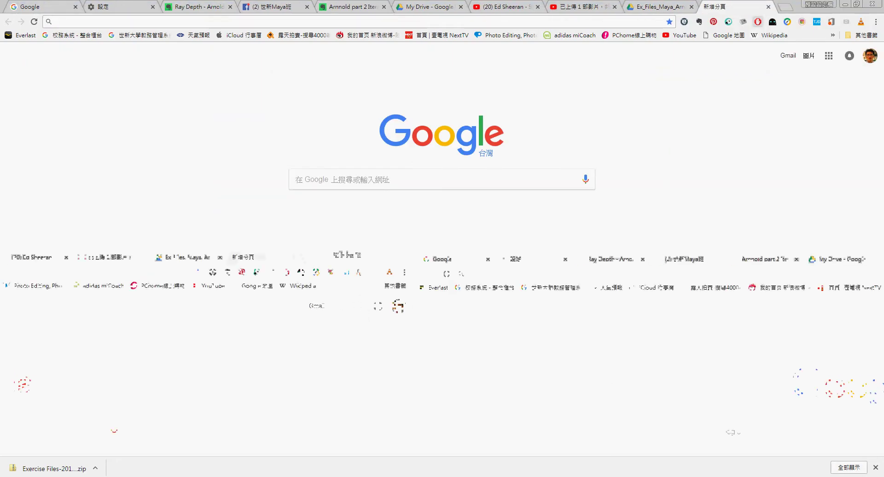
pyautogui.write('s')
pyautogui.press('BackSpace')
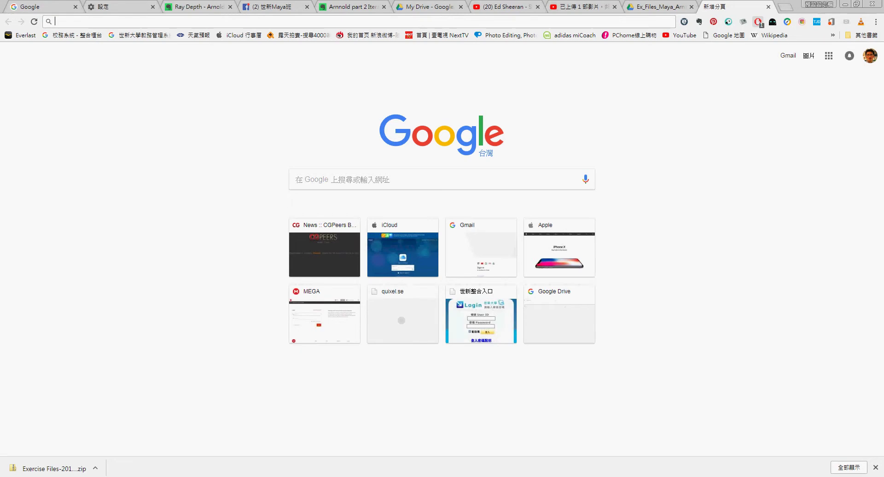
pyautogui.write('linear srgb')
pyautogui.press('Return')
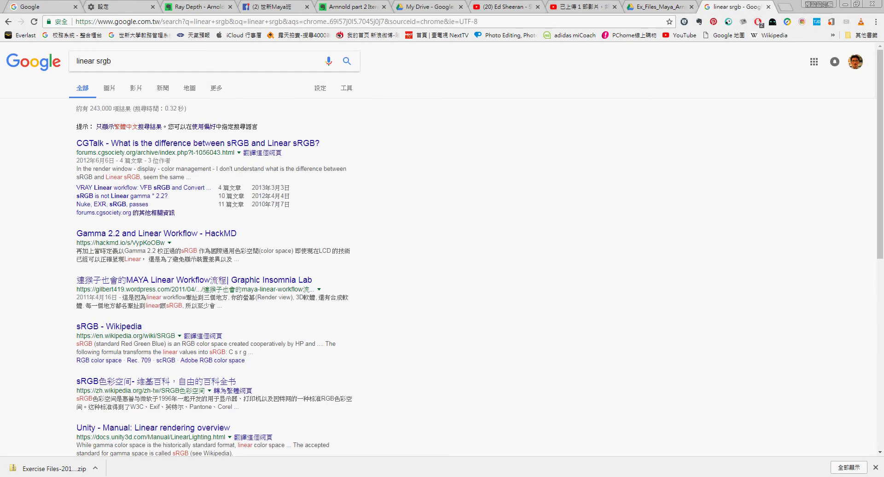
pyautogui.click(109, 88)
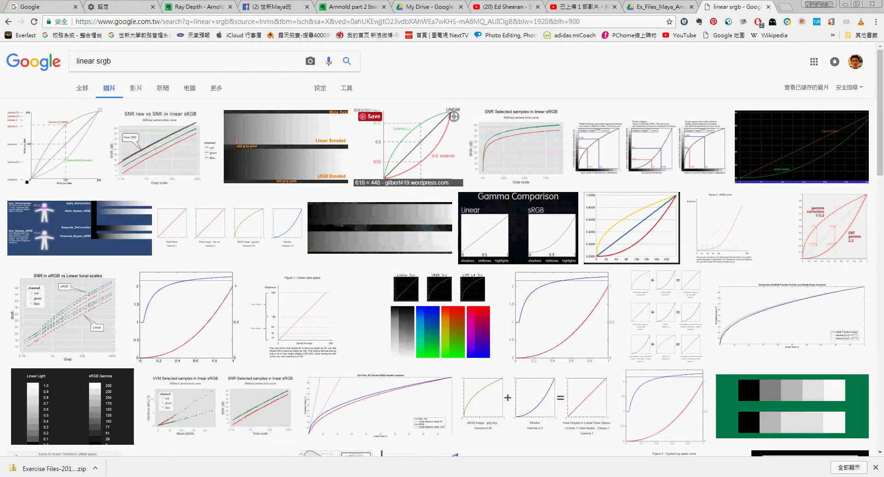
pyautogui.click(454, 116)
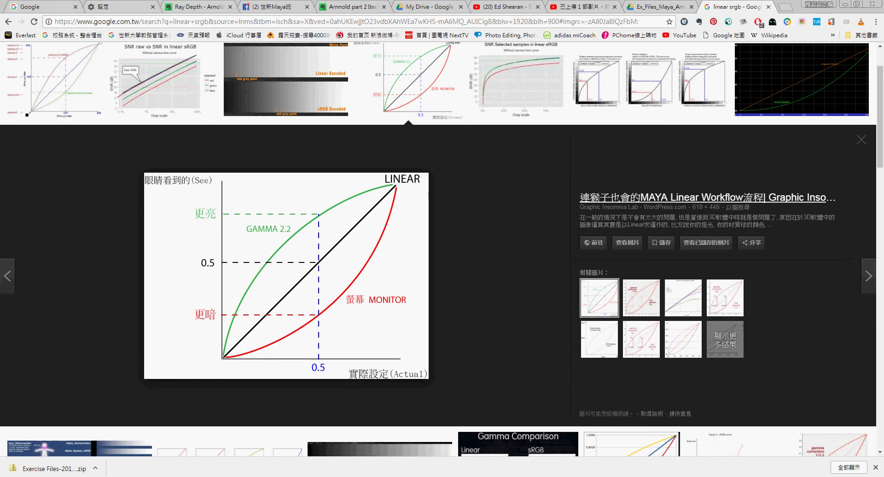
# Open the graph's source article on the Maya Linear Workflow and skim its gamma correction and compositing sections.
pyautogui.click(704, 198)
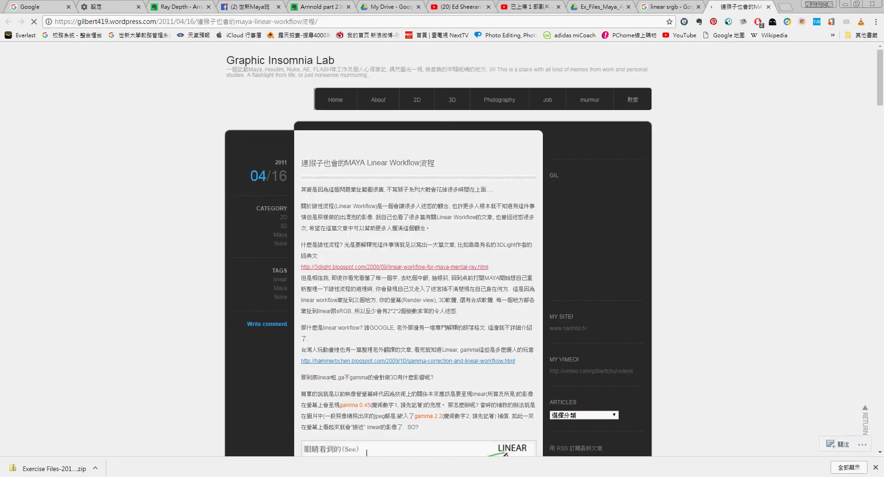
pyautogui.scroll(-12, 419, 249)
pyautogui.scroll(-20, 419, 248)
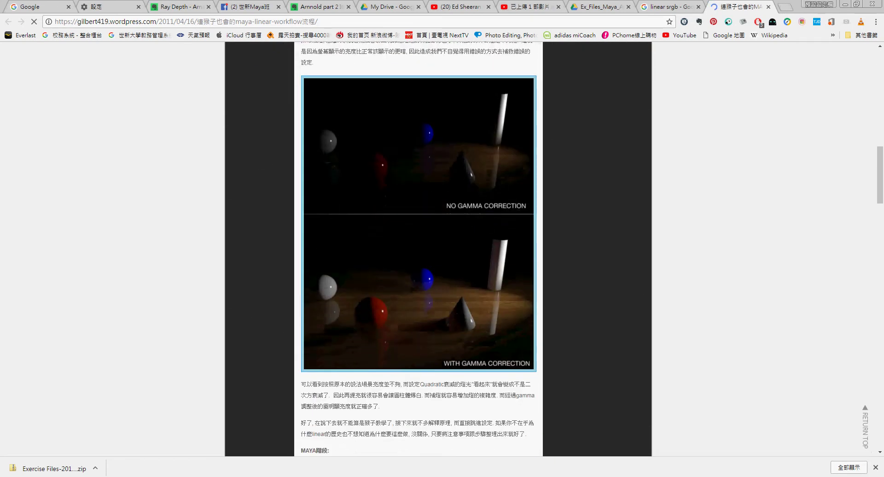
# Copy the Linear Workflow article's web address and publish it as a post in the 世新Maya班 Facebook group.
pyautogui.hotkey('ctrl', 'l')
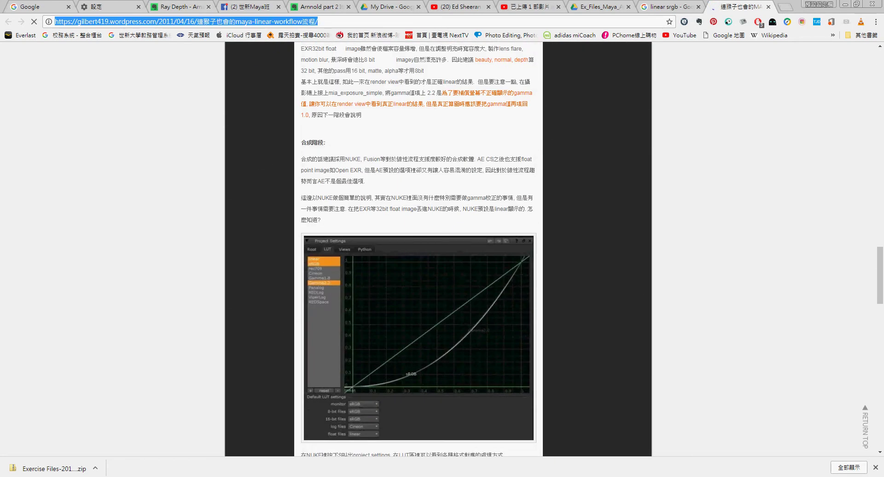
pyautogui.click(253, 6)
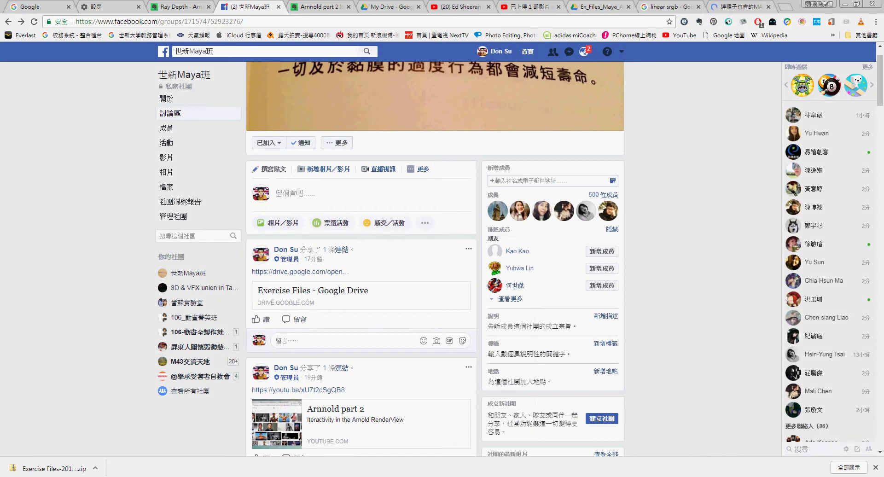
pyautogui.click(294, 194)
pyautogui.write('https://gilbert419.wordpress.com/2011/04/16/%E9%80%A3%E7%8C%B4%E5%AD%90%E4%B9%9F%E6%9C%83%E7%9A%84maya-linear-workflow%E6%B5%81%E7%A8%8B/')
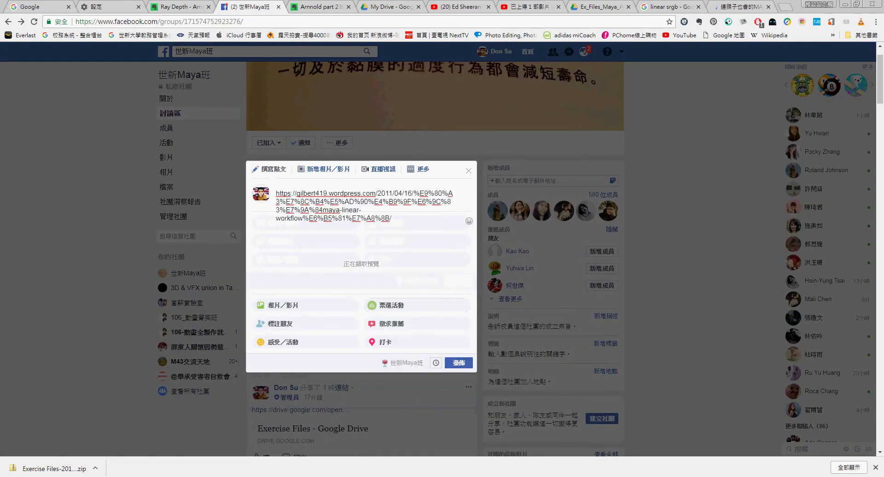
pyautogui.scroll(-5, 362, 248)
pyautogui.hotkey('ctrl', 'Return')
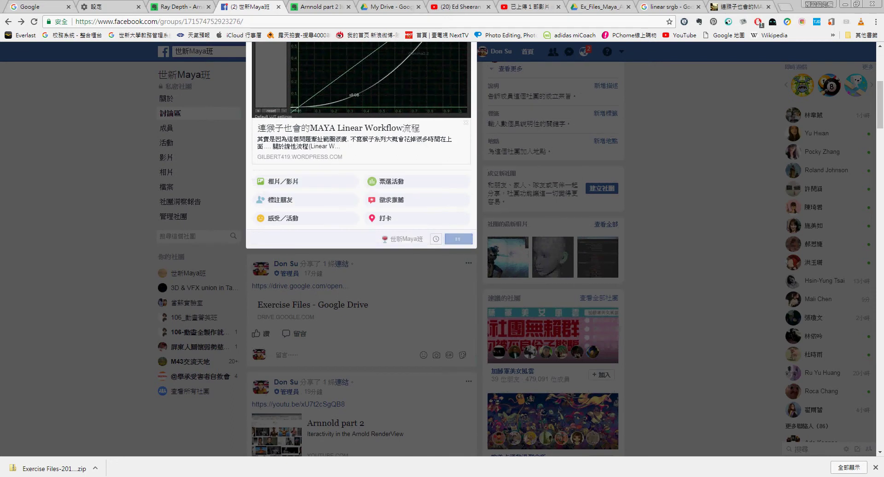
pyautogui.scroll(-5, 361, 258)
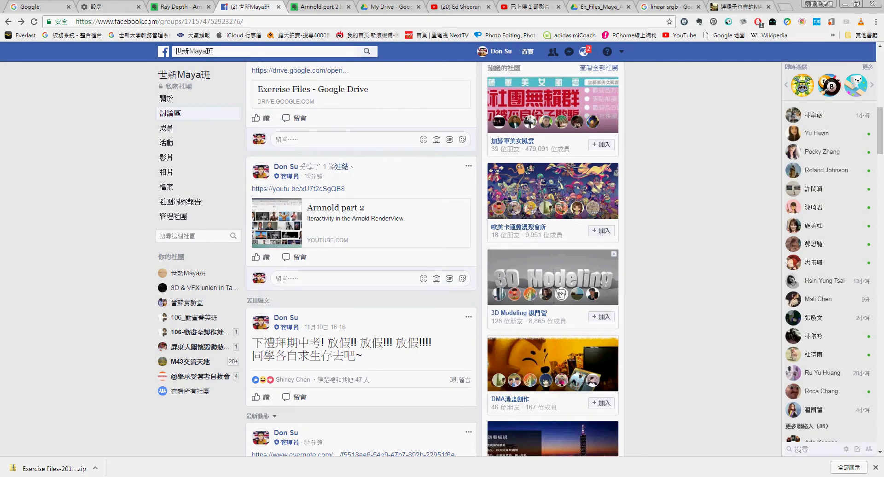
# Return to the Linear Workflow article and read through from the Nuke compositing section to its closing remarks.
pyautogui.click(739, 6)
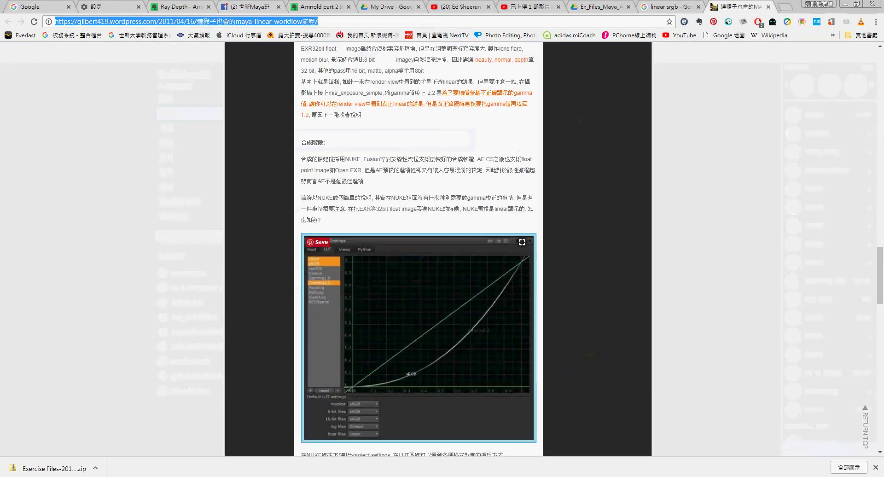
pyautogui.scroll(-7, 418, 249)
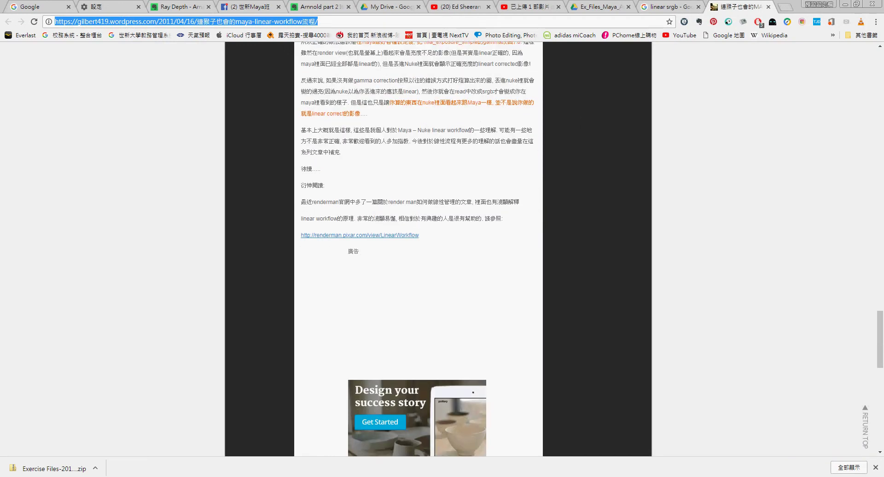
# Close the Linear Workflow article and linear srgb search tabs, and return to the Evernote RenderView notes, advancing to the object selection picture.
pyautogui.scroll(8, 418, 249)
pyautogui.scroll(4, 418, 248)
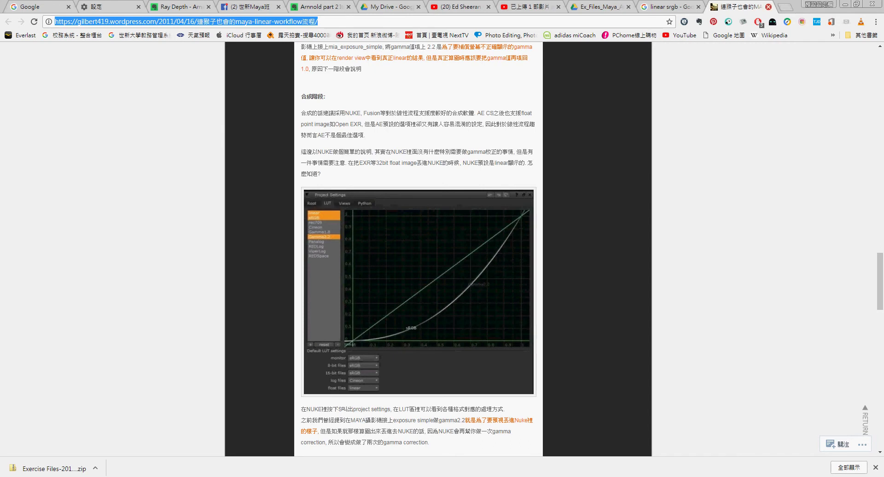
pyautogui.click(769, 7)
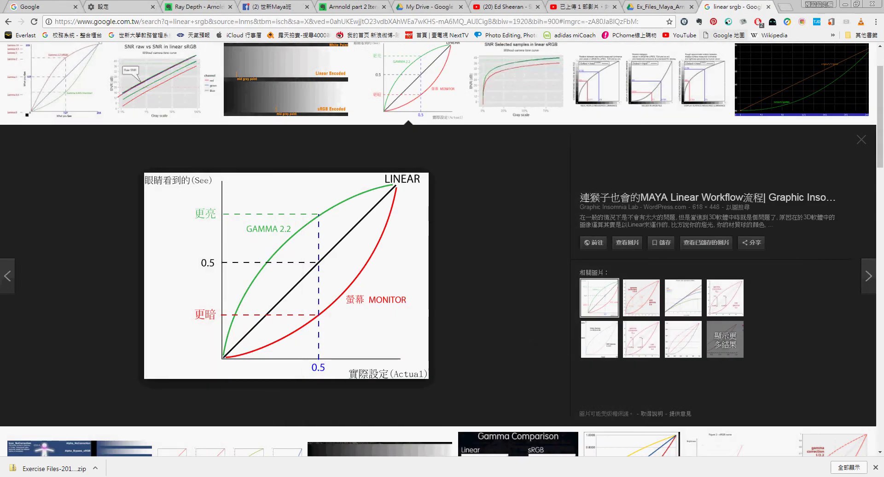
pyautogui.click(769, 7)
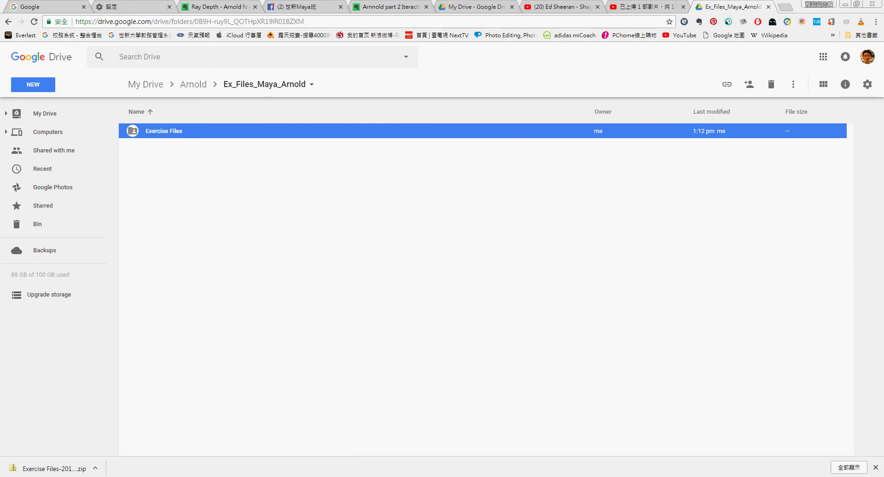
pyautogui.hotkey('ctrl', '5')
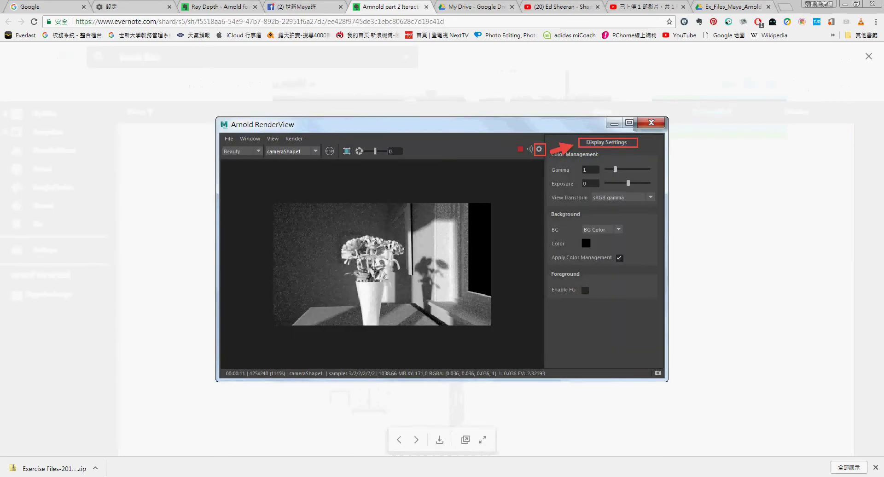
pyautogui.press('Right')
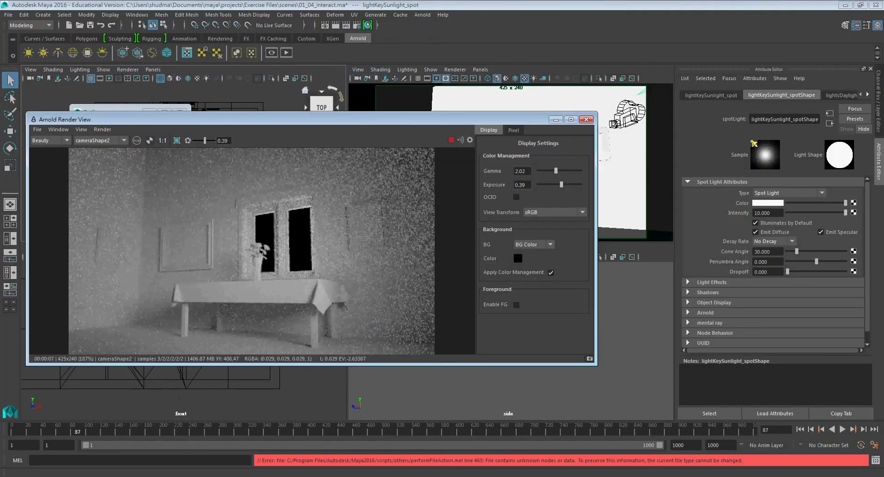
# In Maya, move the Arnold Render View below the camera view and select the vase, picture, walls and tablecloth from the rendered image.
pyautogui.moveTo(276, 121); pyautogui.dragTo(320, 226)
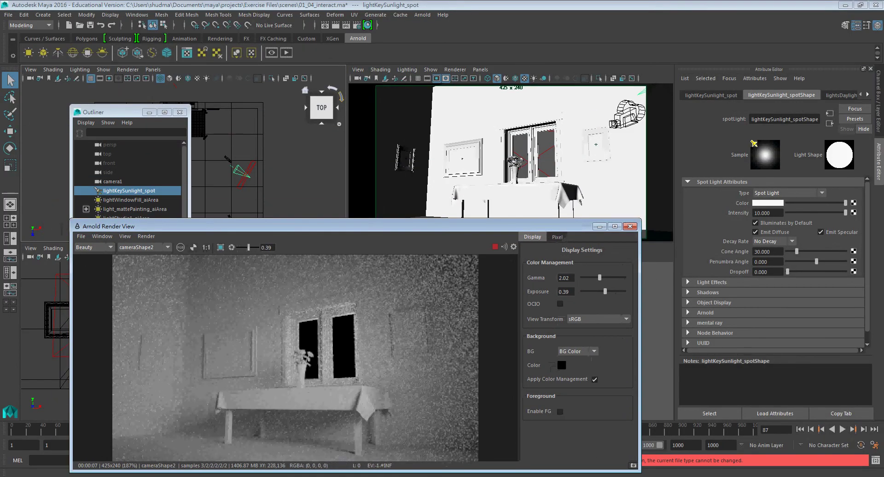
pyautogui.click(304, 382)
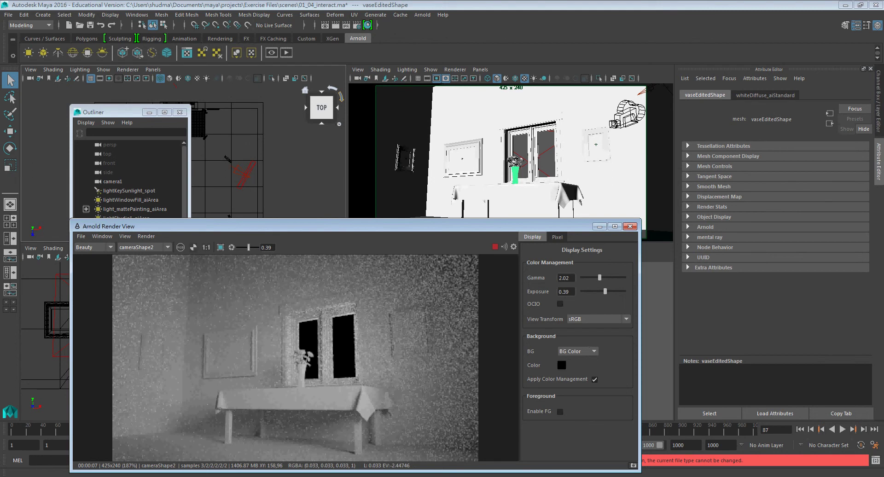
pyautogui.click(230, 354)
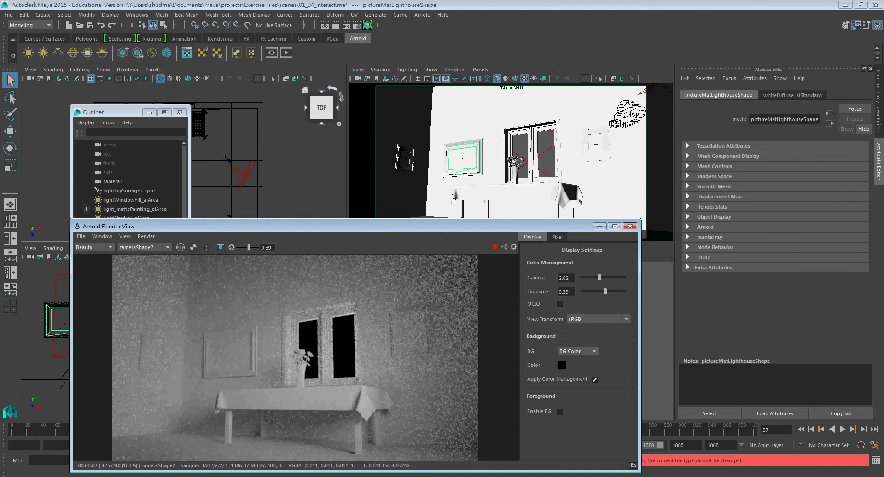
pyautogui.click(469, 318)
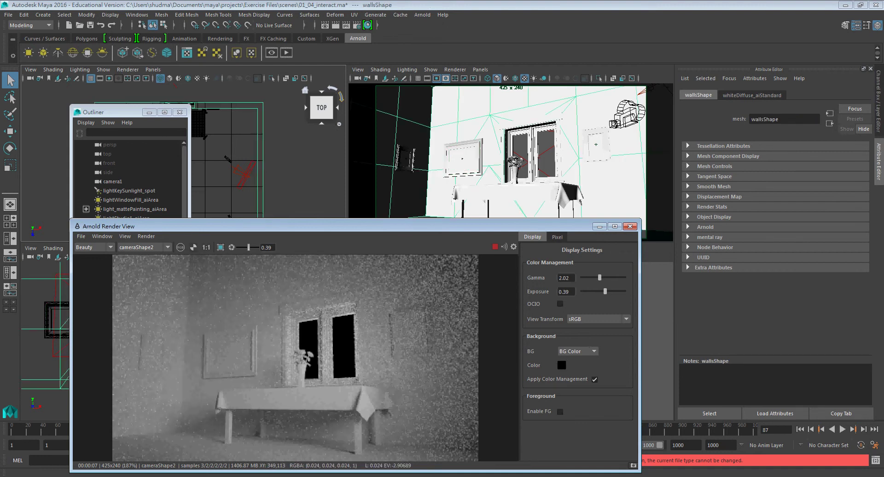
pyautogui.click(394, 349)
pyautogui.click(414, 359)
pyautogui.click(368, 397)
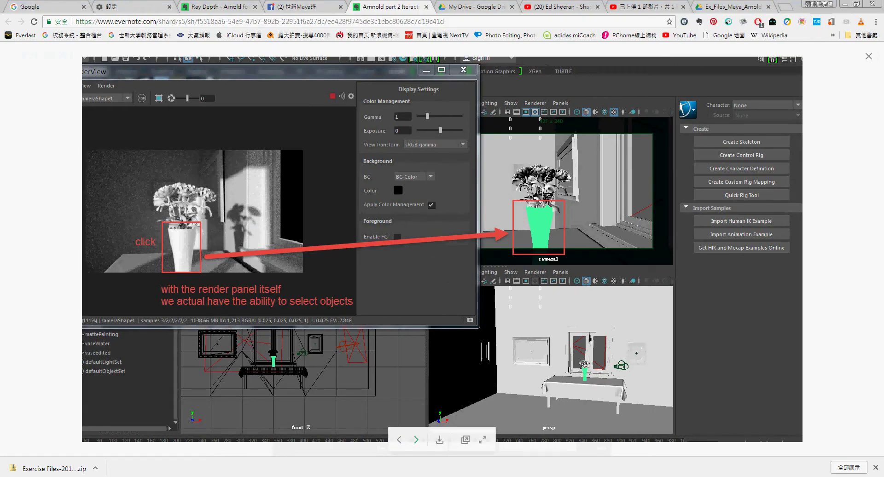
# Advance the Evernote notes past the 3D Manipulation picture, and in Maya move the Arnold Render View up and make it taller.
pyautogui.press('Right')
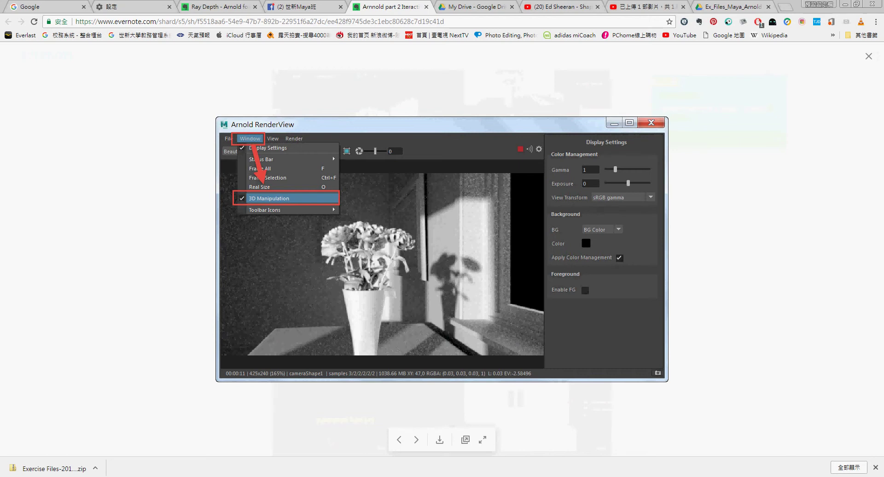
pyautogui.press('Right')
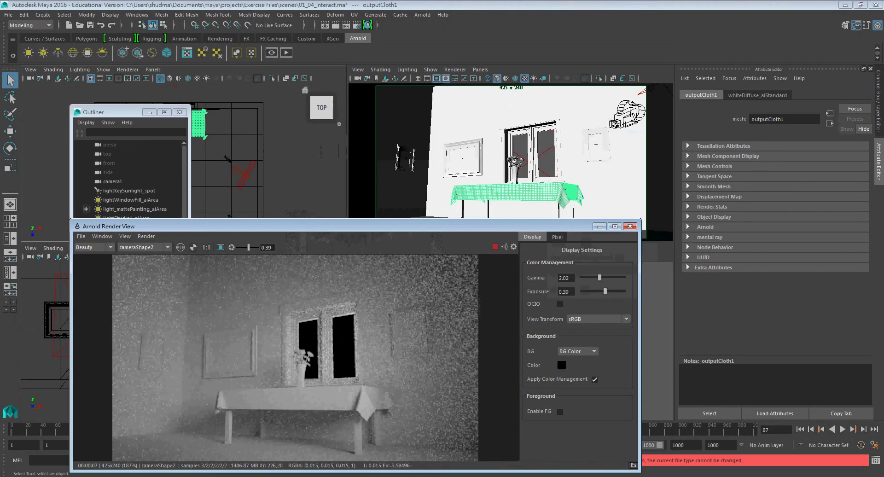
pyautogui.moveTo(355, 226); pyautogui.dragTo(396, 137)
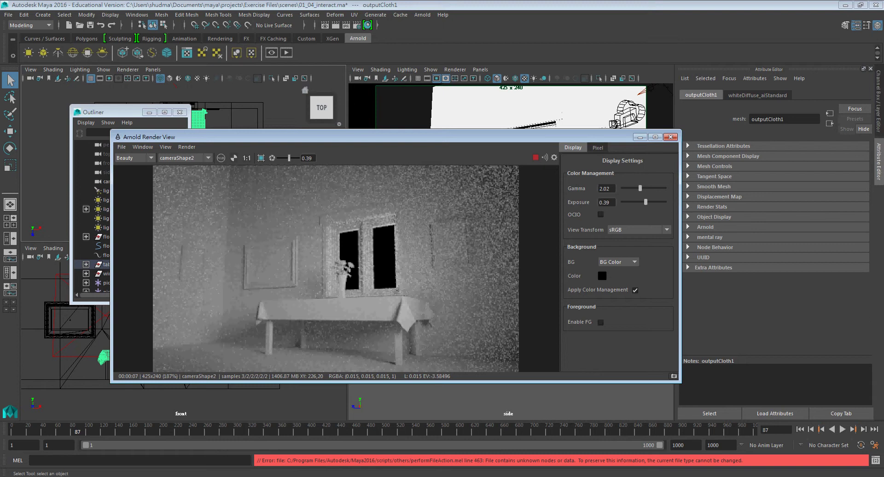
pyautogui.moveTo(348, 130); pyautogui.dragTo(348, 54)
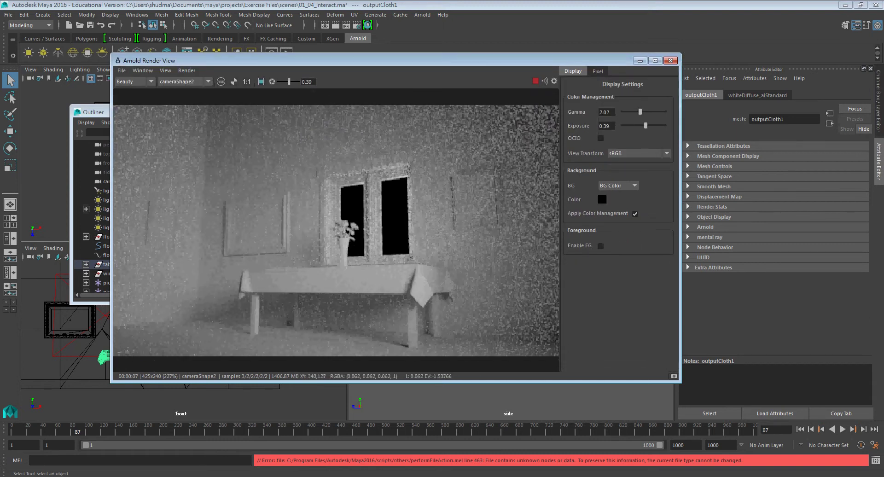
# Select the walls from the render and display the rendered image at its real 1:1 size.
pyautogui.click(347, 138)
pyautogui.click(795, 476)
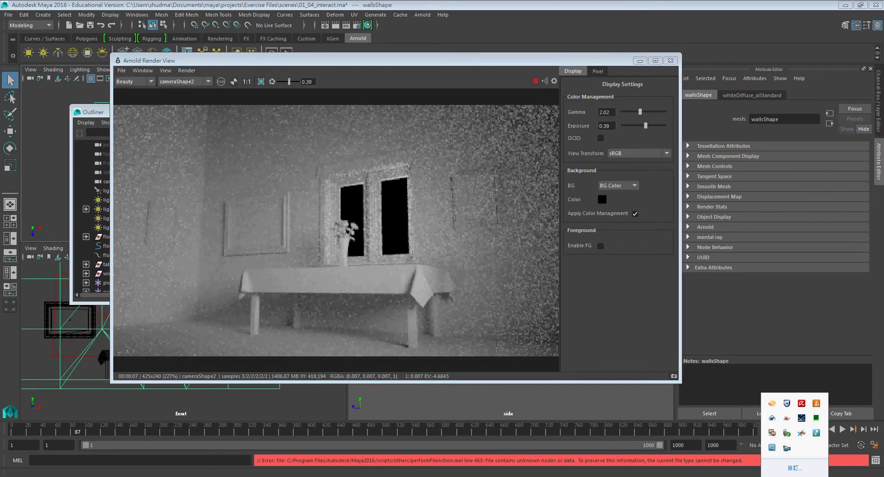
pyautogui.press('Escape')
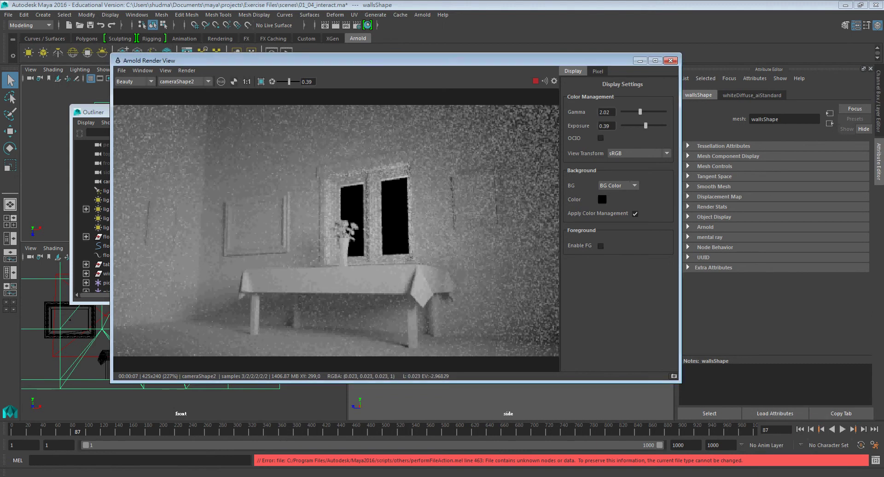
pyautogui.hotkey('alt', 'Tab')
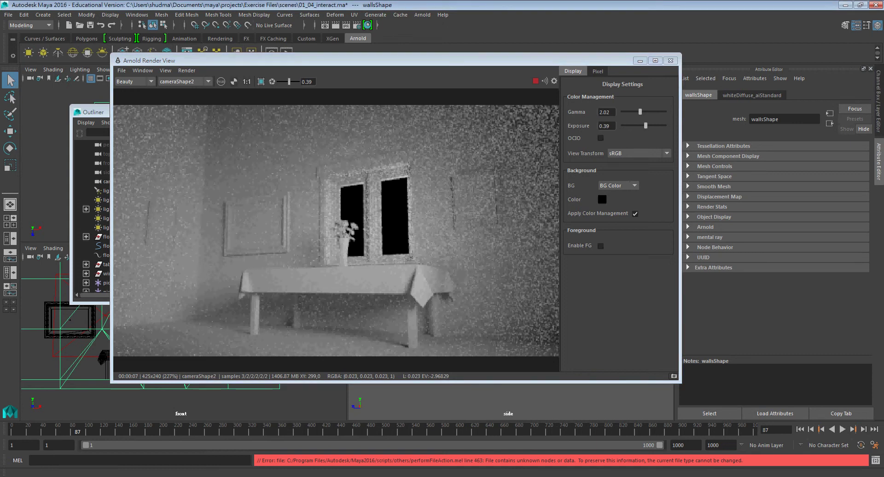
pyautogui.press('1')
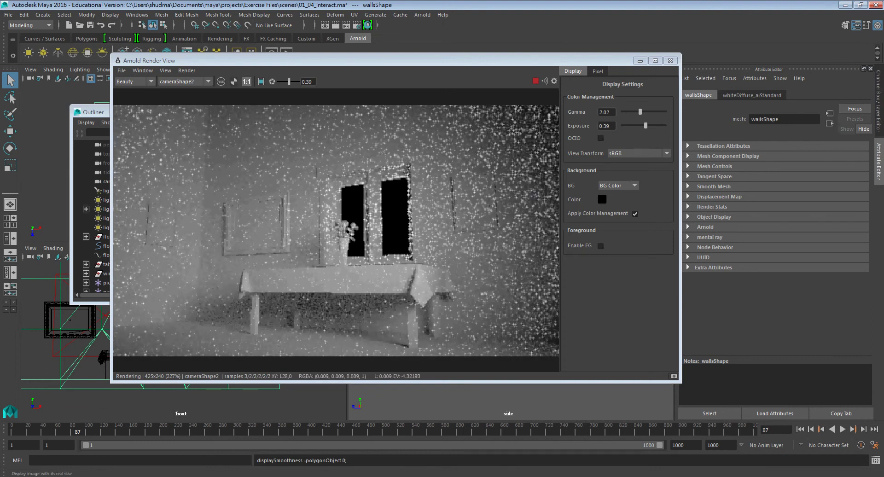
pyautogui.click(247, 82)
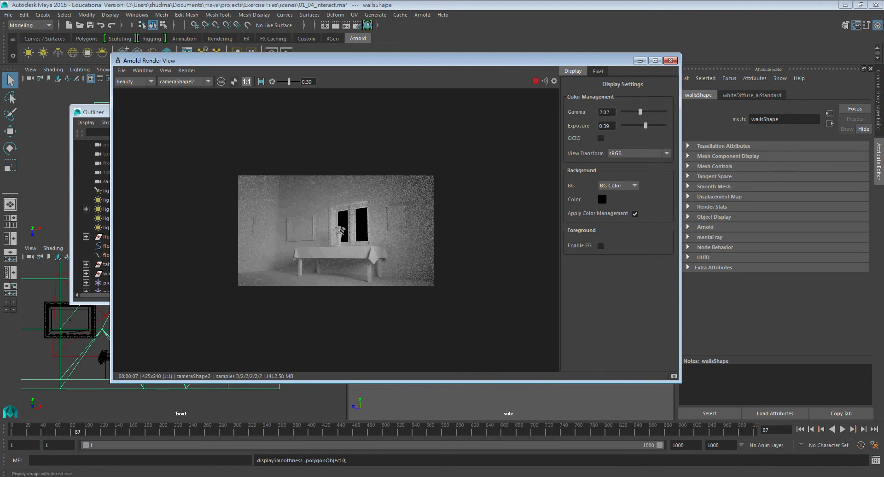
pyautogui.click(165, 70)
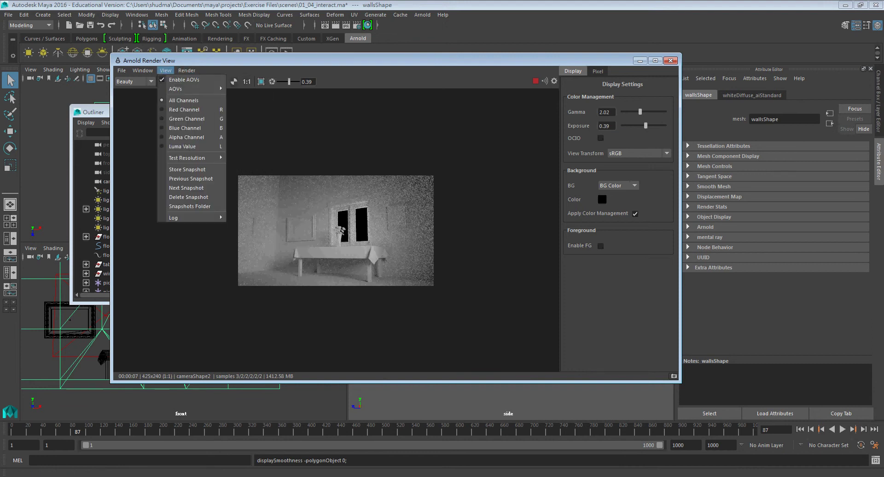
pyautogui.press('Escape')
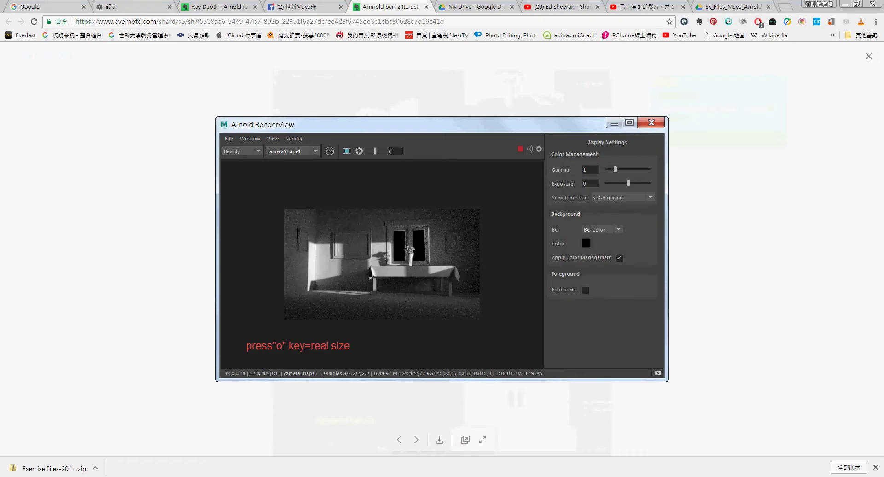
# Advance the Evernote notes to Save UI Threads, and in Maya detach the Save UI Threads options as a floating window above the rendered image.
pyautogui.click(416, 440)
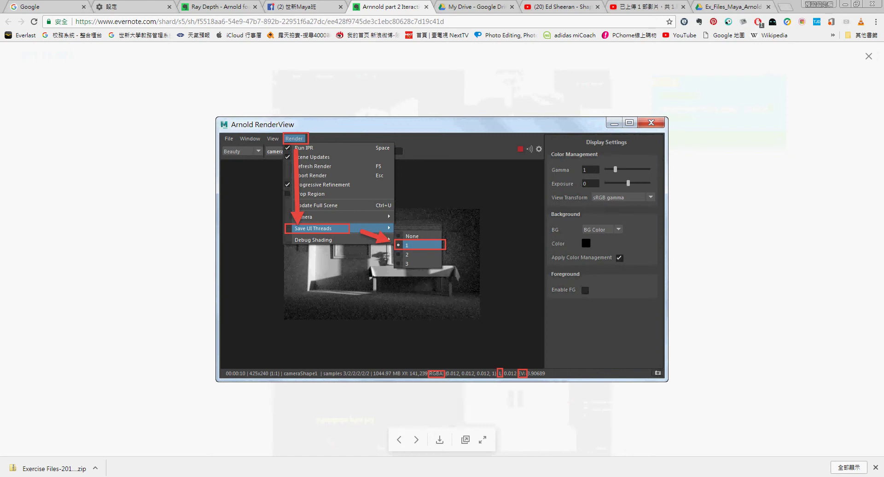
pyautogui.hotkey('alt', 'Tab')
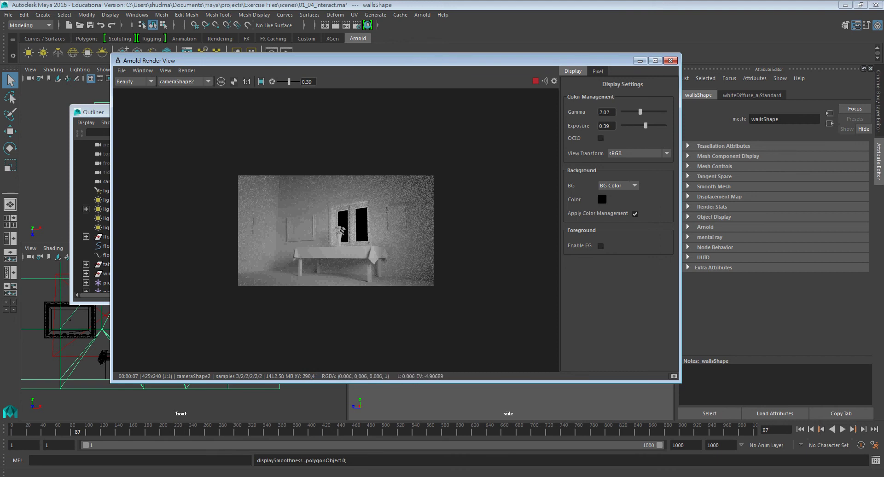
pyautogui.click(165, 70)
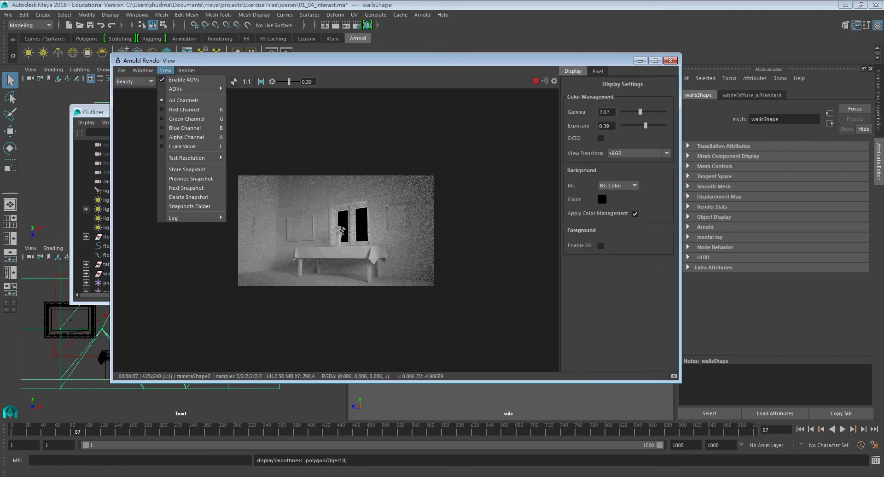
pyautogui.moveTo(186, 71)
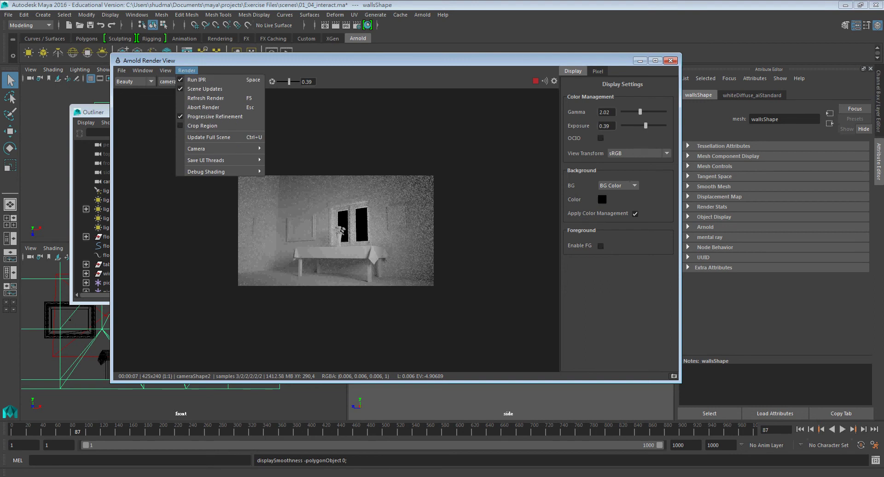
pyautogui.moveTo(216, 160)
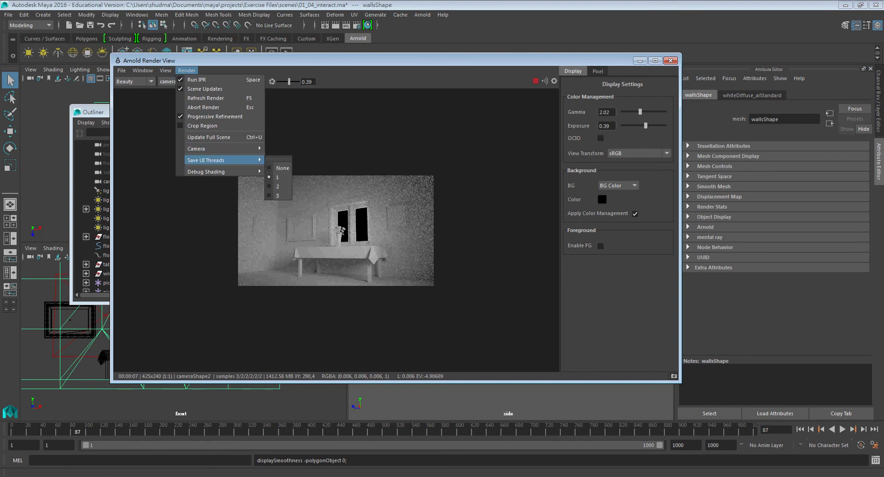
pyautogui.click(278, 158)
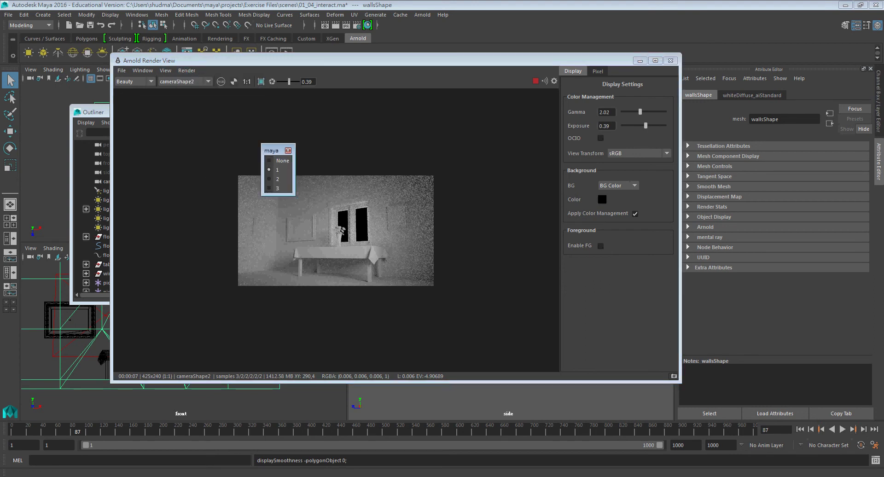
pyautogui.moveTo(272, 149); pyautogui.dragTo(300, 132)
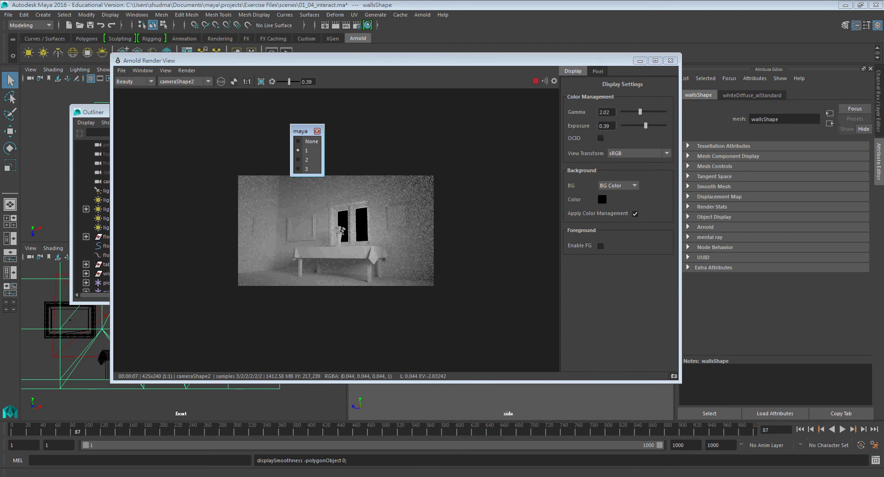
# Open the CPU performance graphs in Windows Task Manager and switch Save UI Threads to 3, None, and back to 3.
pyautogui.hotkey('ctrl', 'shift', 'Escape')
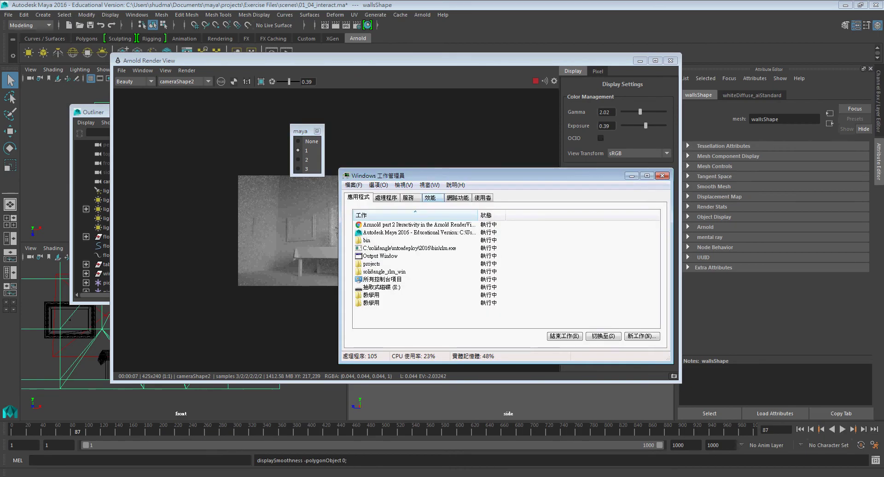
pyautogui.click(431, 197)
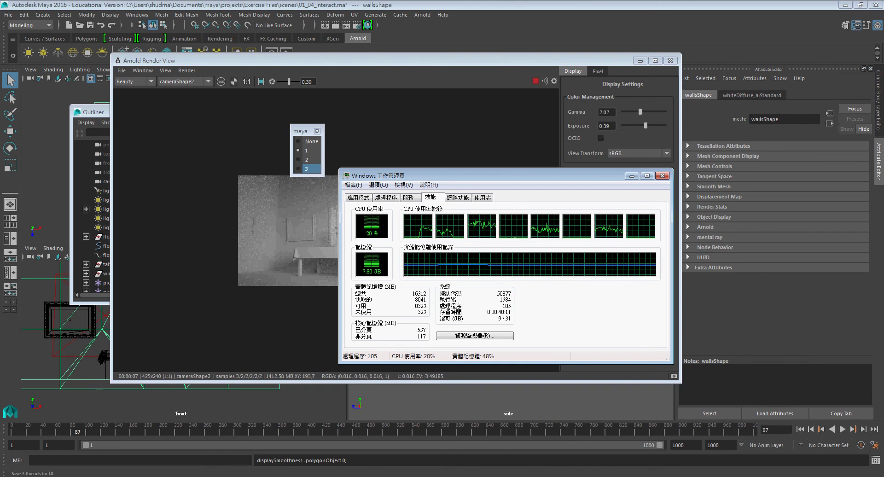
pyautogui.click(307, 168)
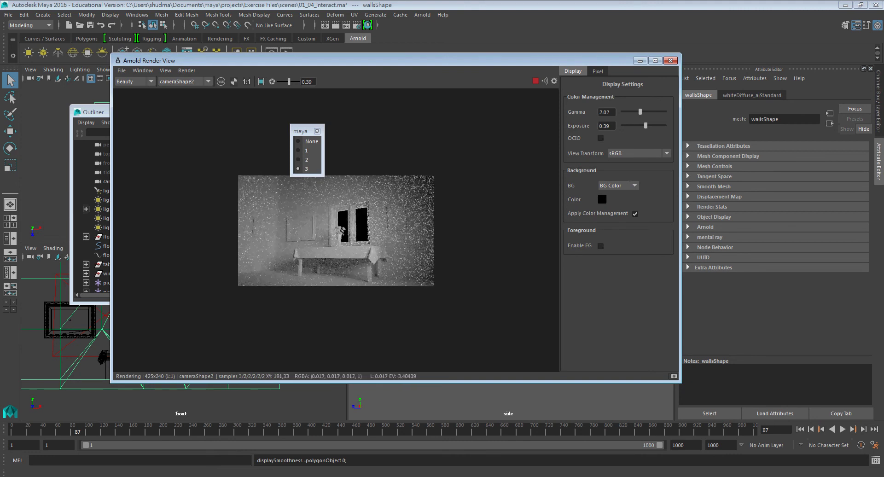
pyautogui.click(311, 141)
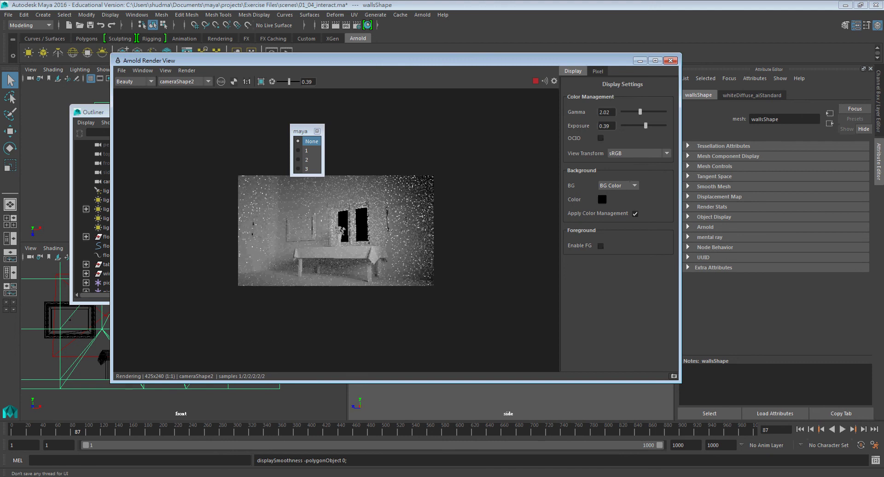
pyautogui.click(306, 169)
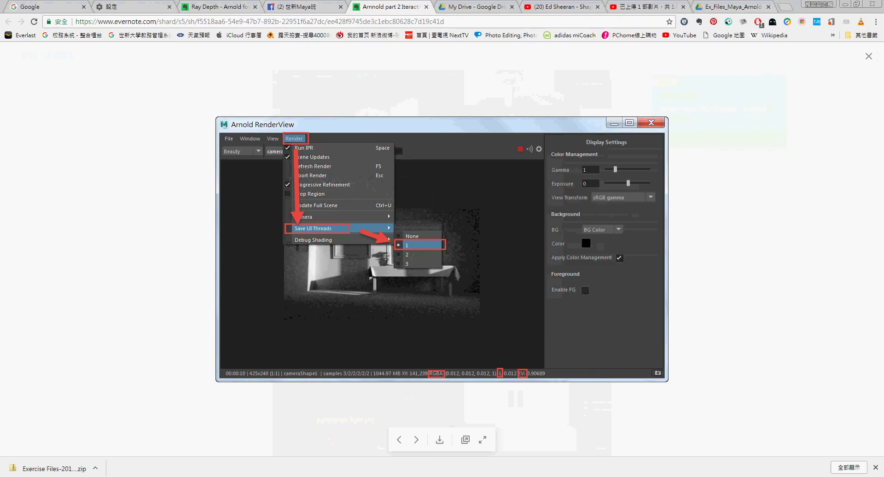
# In the Evernote notes, advance to the picture about the Arnold RenderView's save image options.
pyautogui.press('Right')
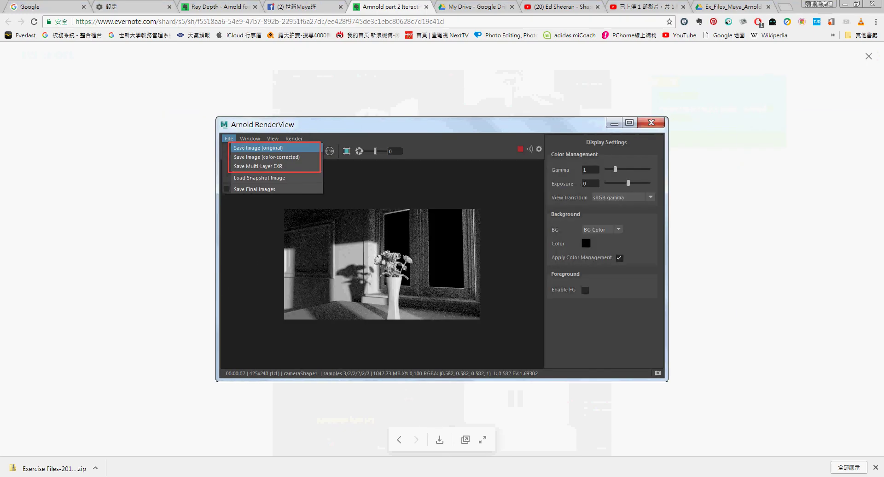